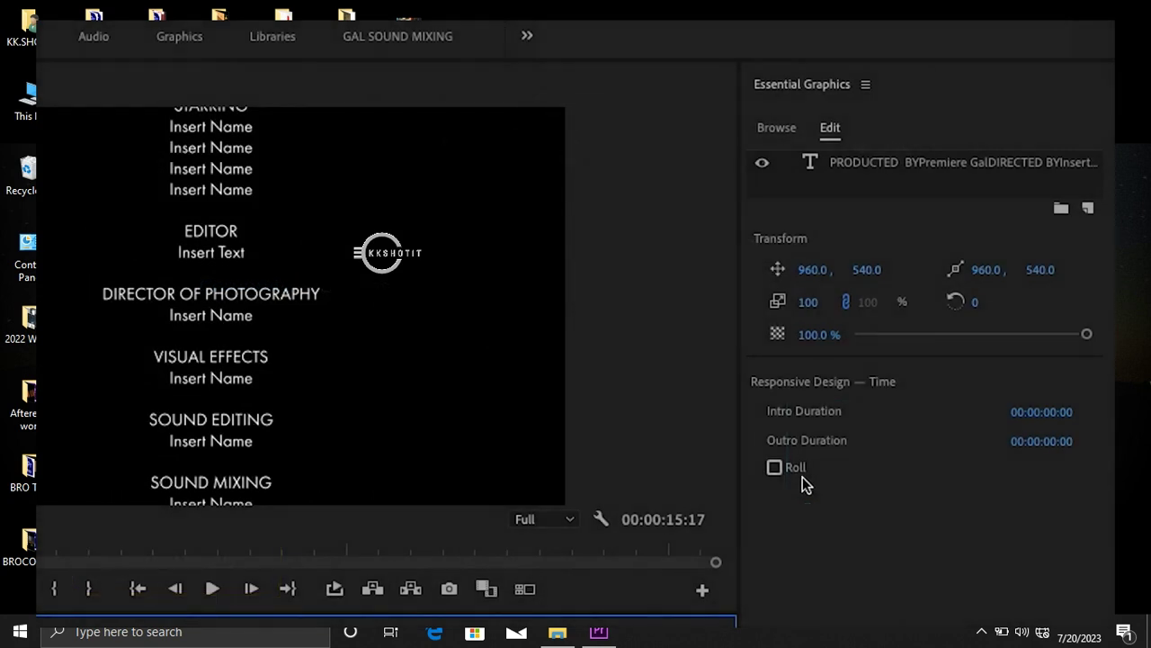
# - Turn on Roll for the credits graphic and play a short preview of the upward scroll
pyautogui.click(775, 468)
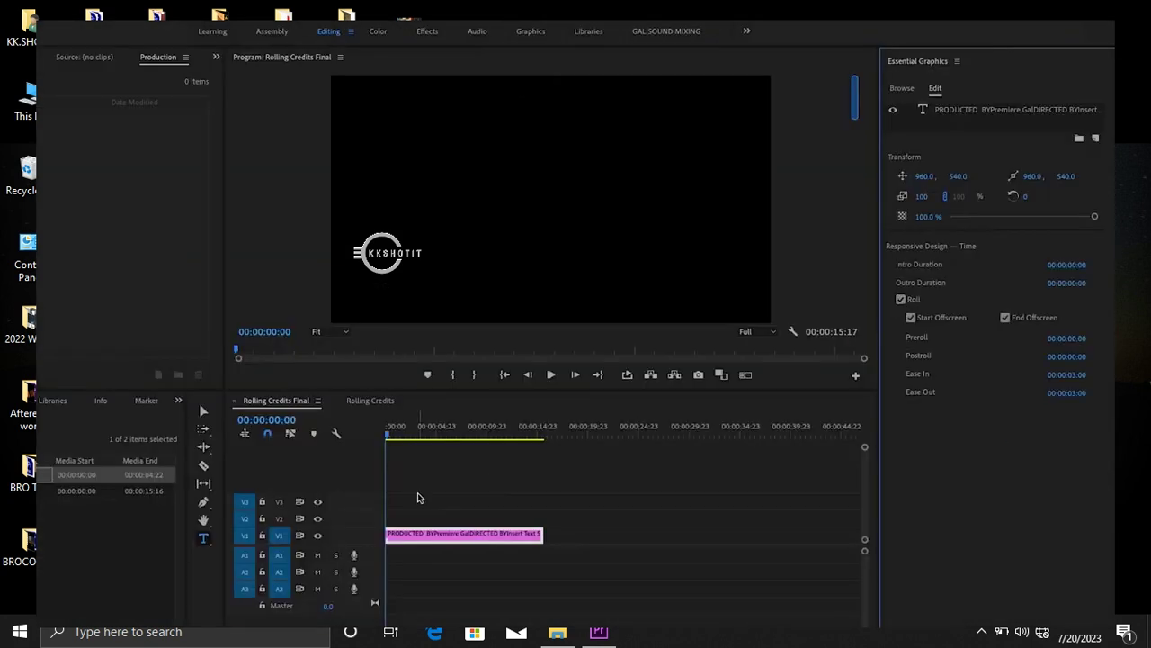
pyautogui.press('space')
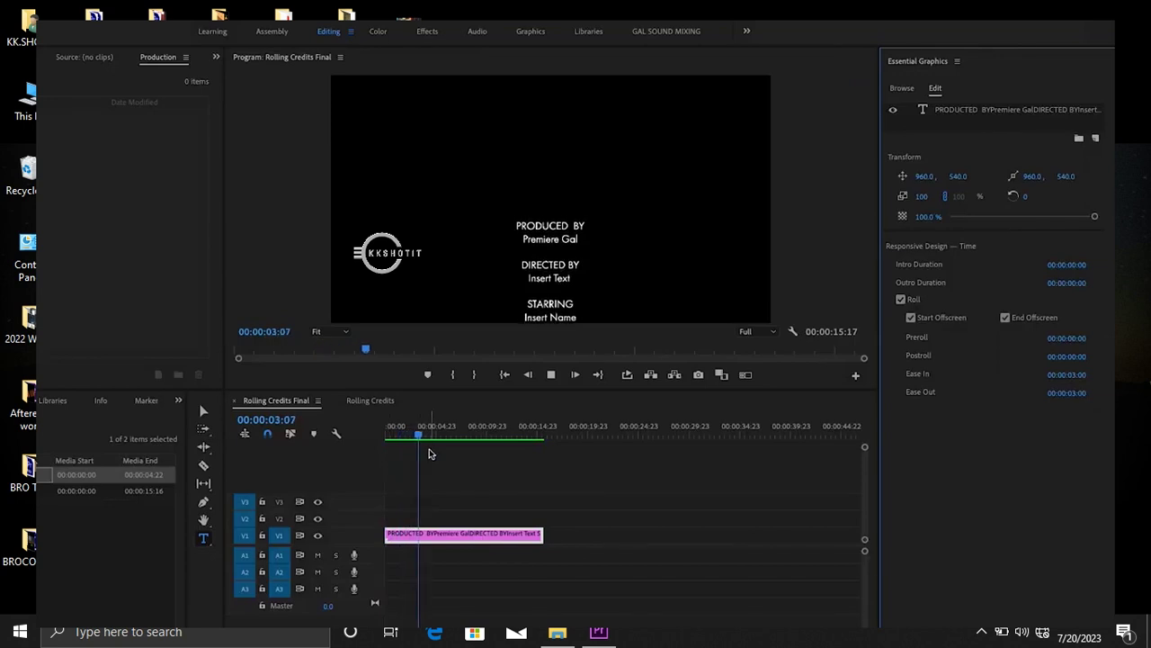
pyautogui.press('space')
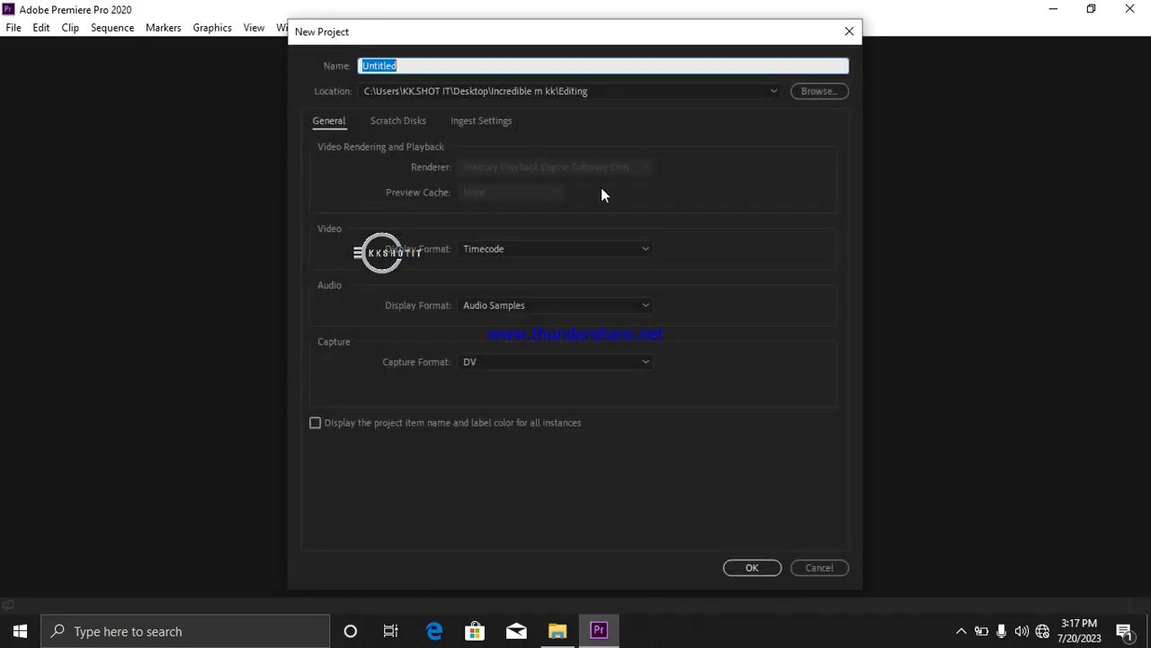
# - Name the project 'Row out' and set its location to the Videos > My Class folder
pyautogui.write('R')
pyautogui.write('ow out')
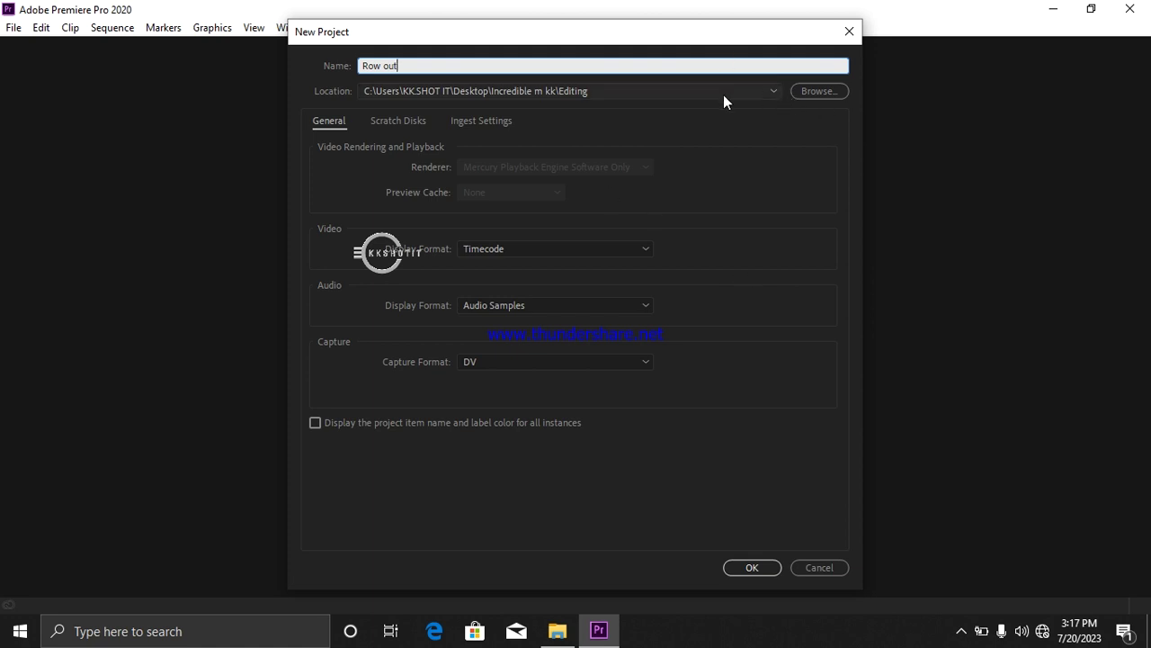
pyautogui.click(824, 89)
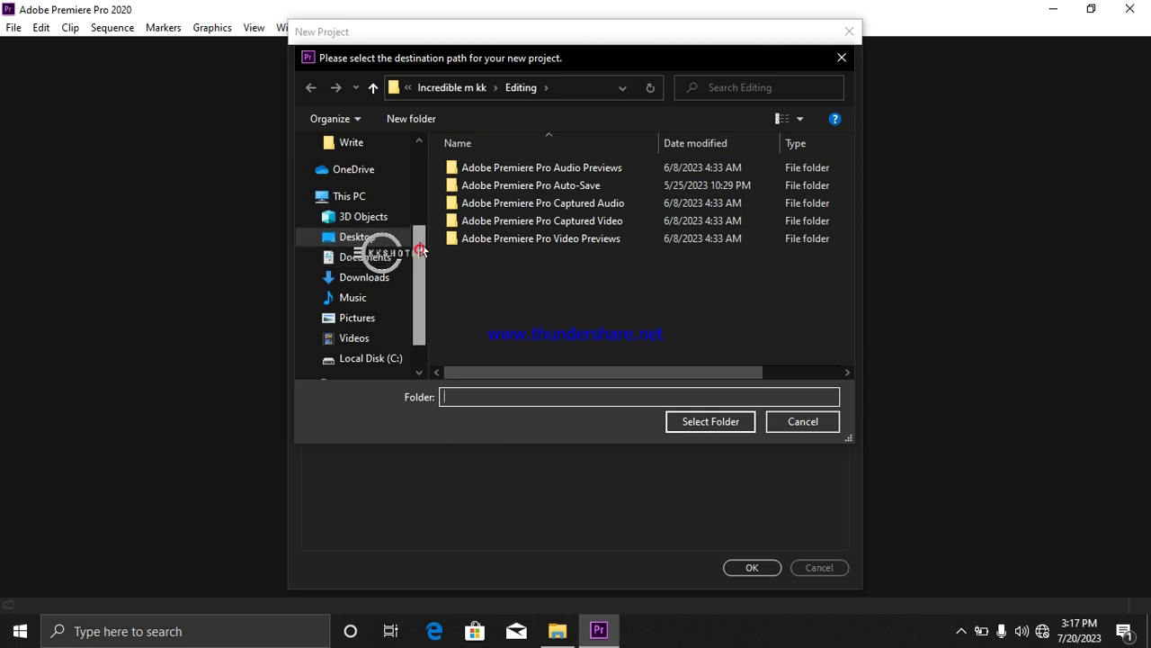
pyautogui.click(365, 339)
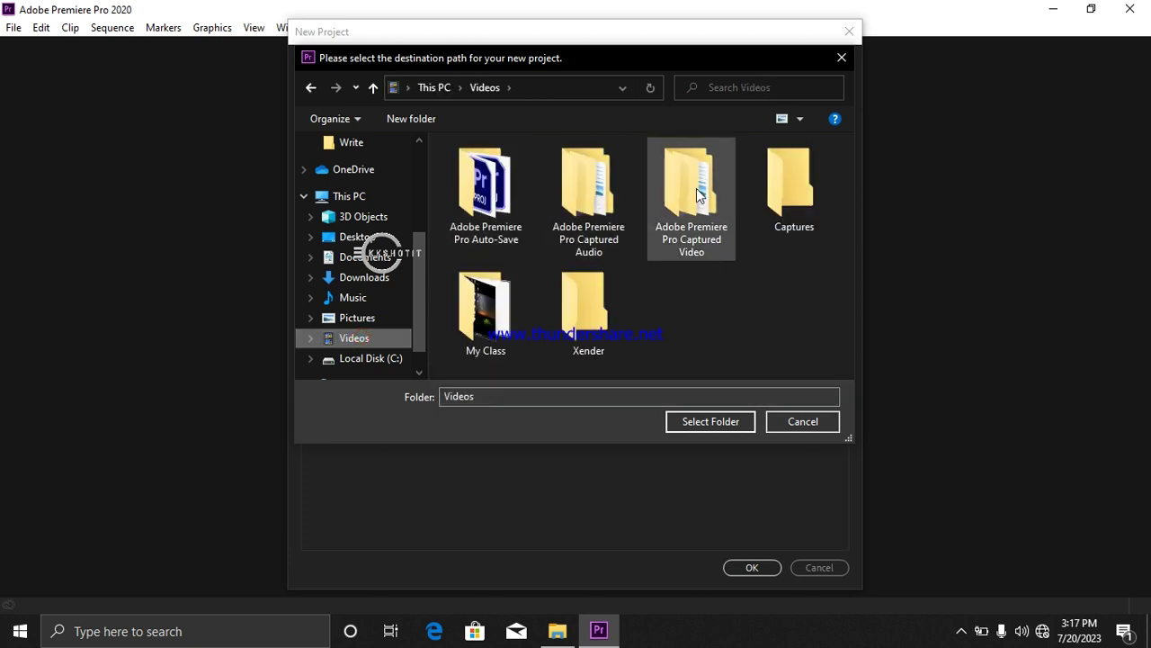
pyautogui.doubleClick(486, 311)
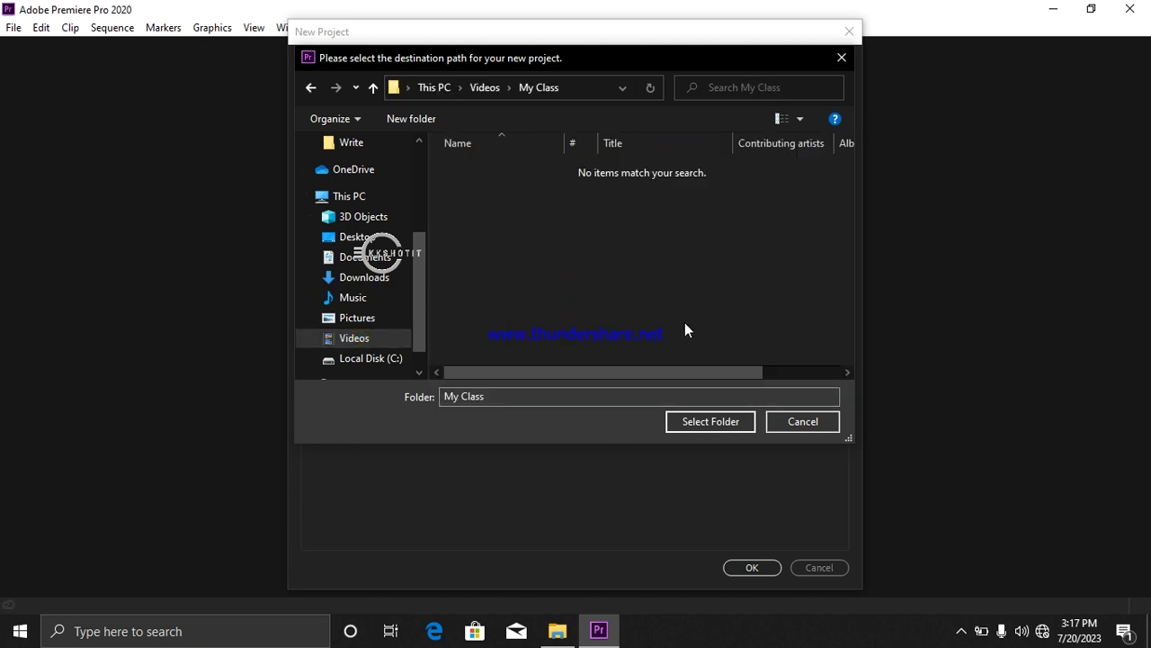
pyautogui.click(729, 423)
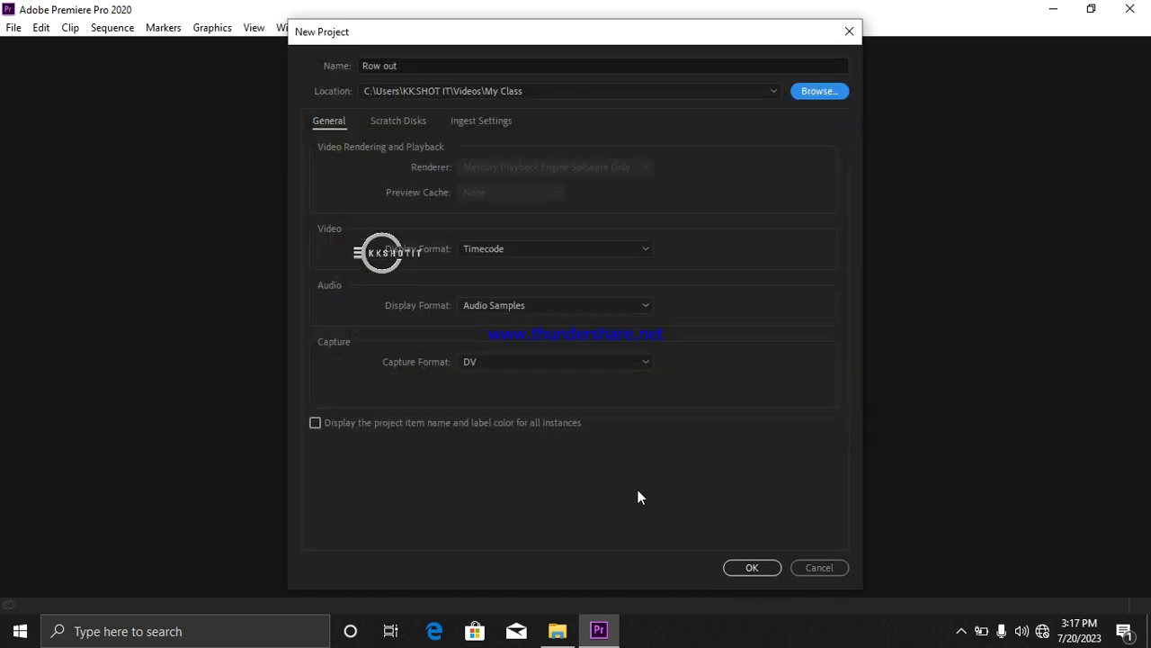
# - Set Capture Format to HDV, keep the other display formats, and create the project
pyautogui.click(316, 424)
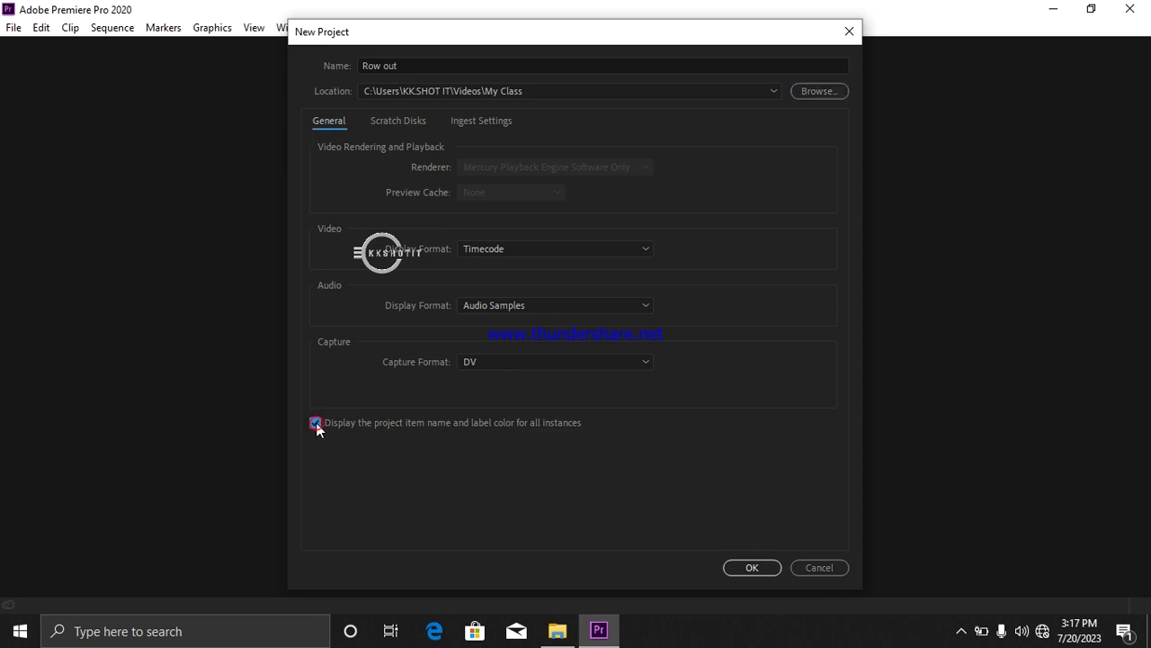
pyautogui.click(331, 422)
pyautogui.click(600, 303)
pyautogui.click(600, 304)
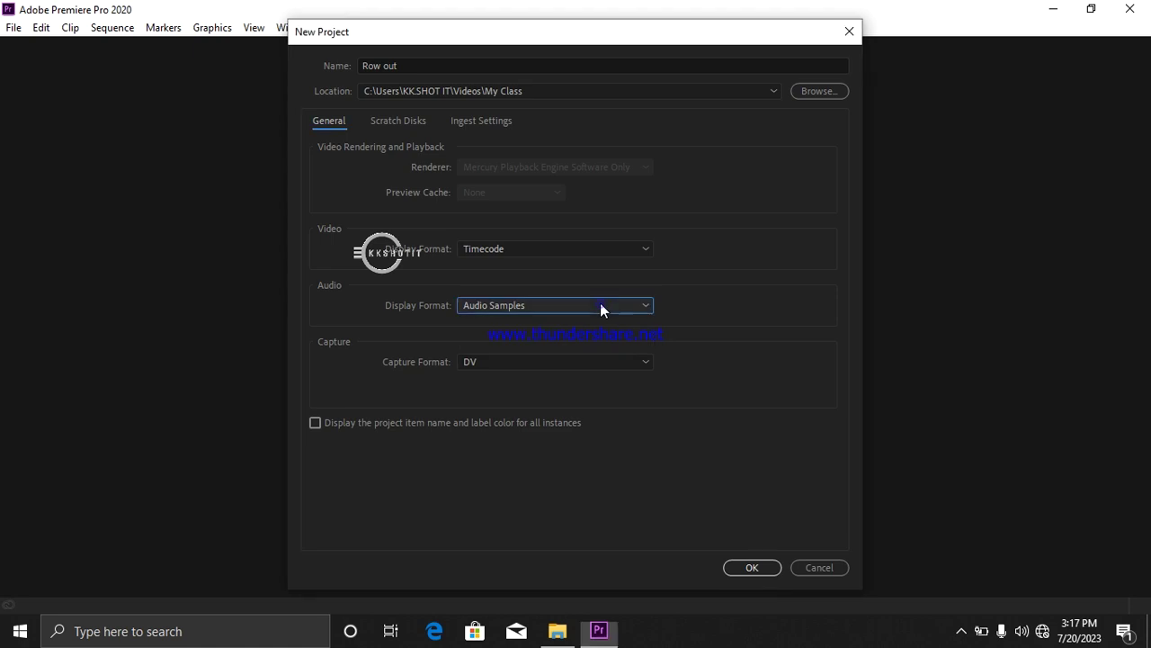
pyautogui.click(596, 365)
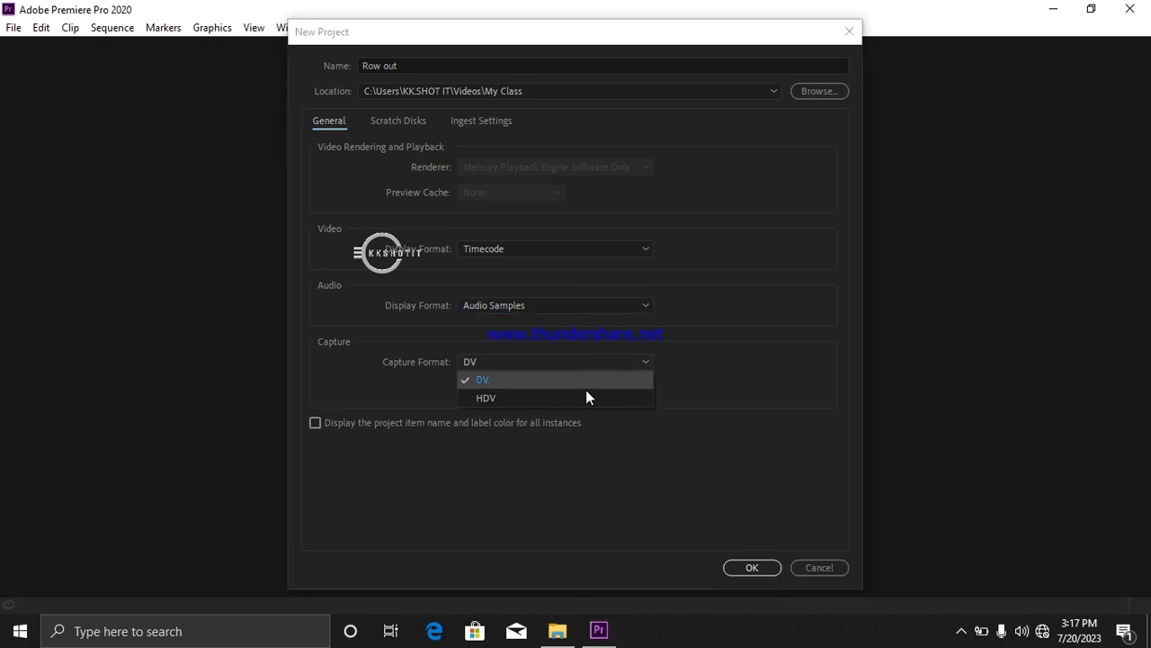
pyautogui.click(587, 396)
pyautogui.click(611, 250)
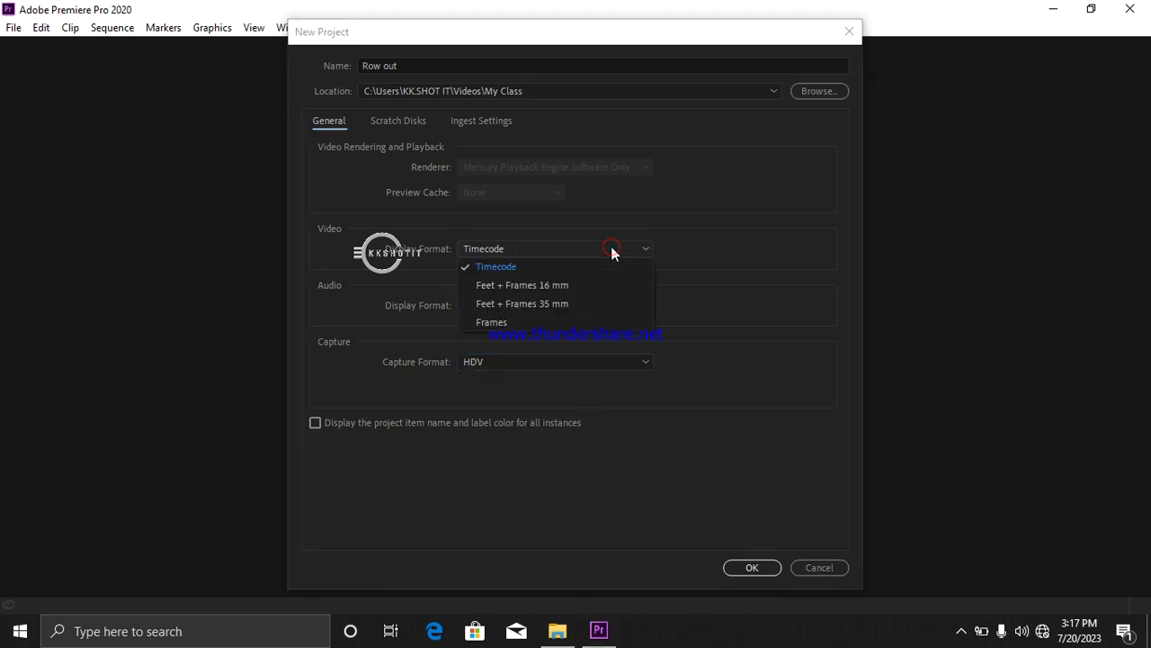
pyautogui.click(611, 250)
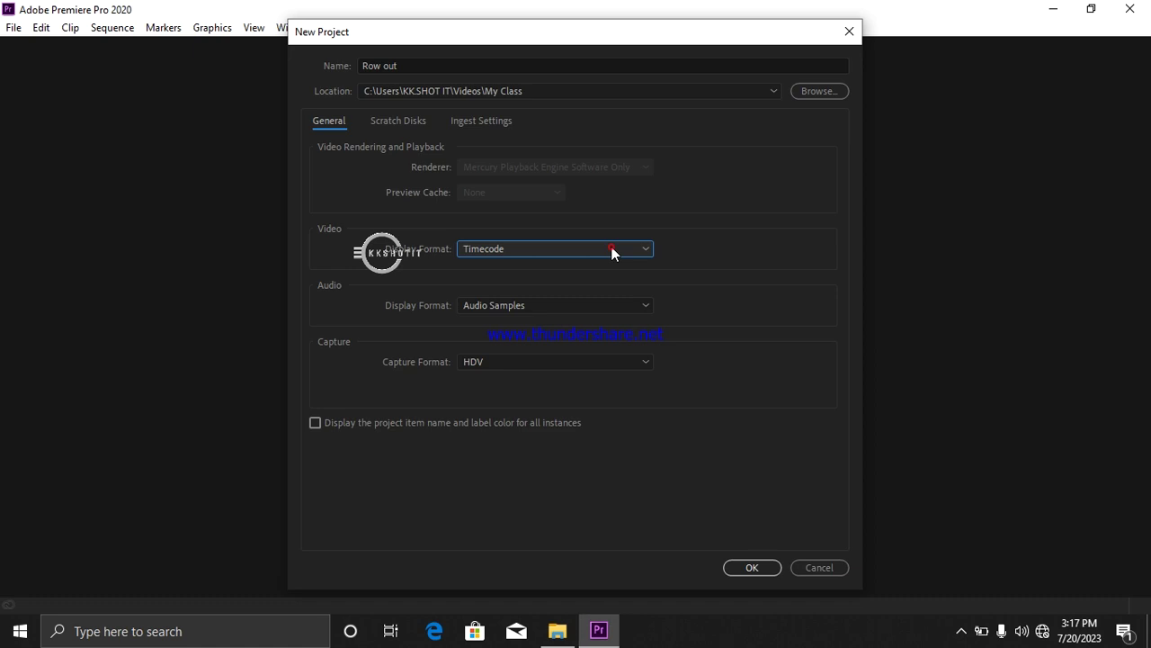
pyautogui.click(759, 568)
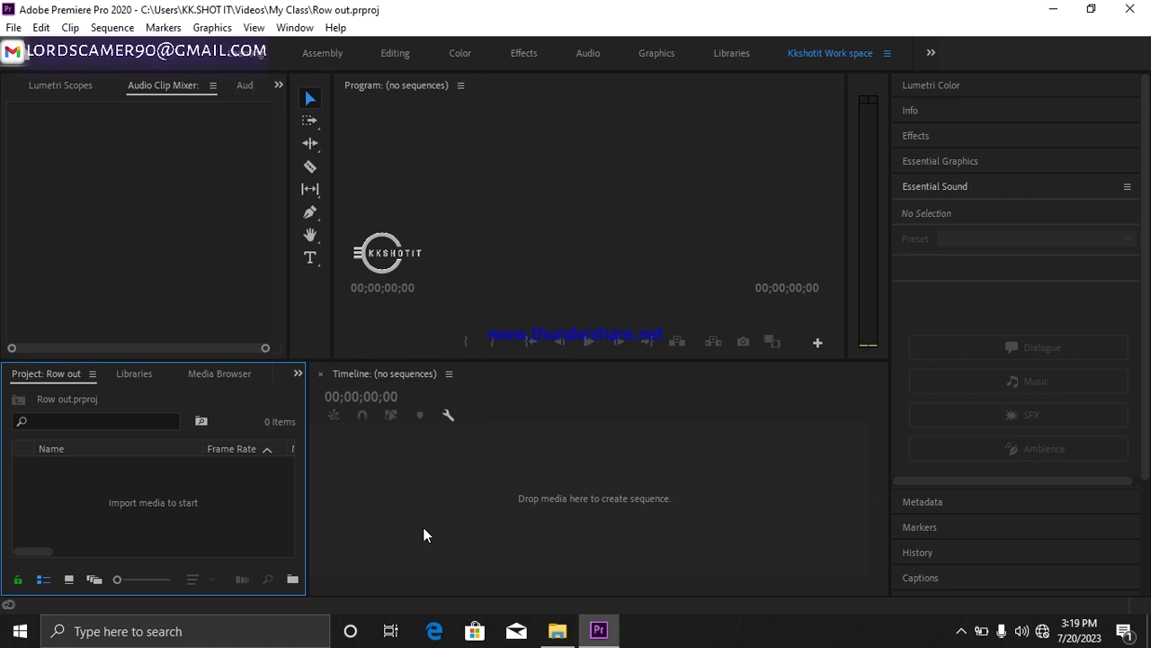
# - Create an ARRI 1080p 23.976 sequence named 'row out', fixing the typo in the name
pyautogui.hotkey('ctrl', 'n')
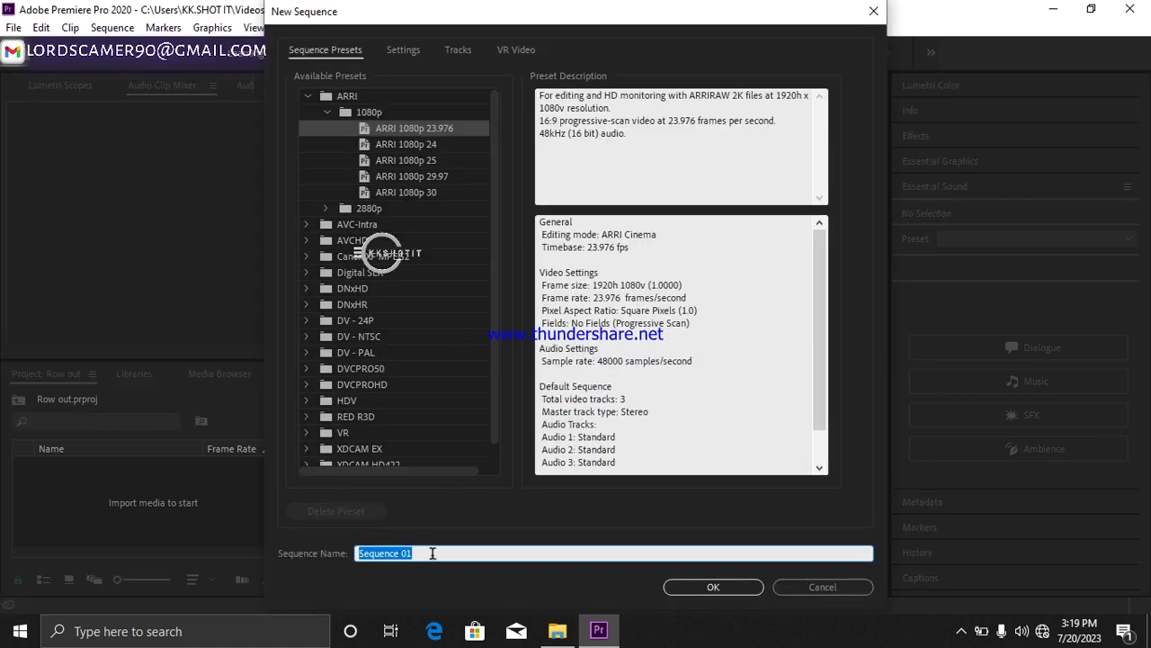
pyautogui.write('row')
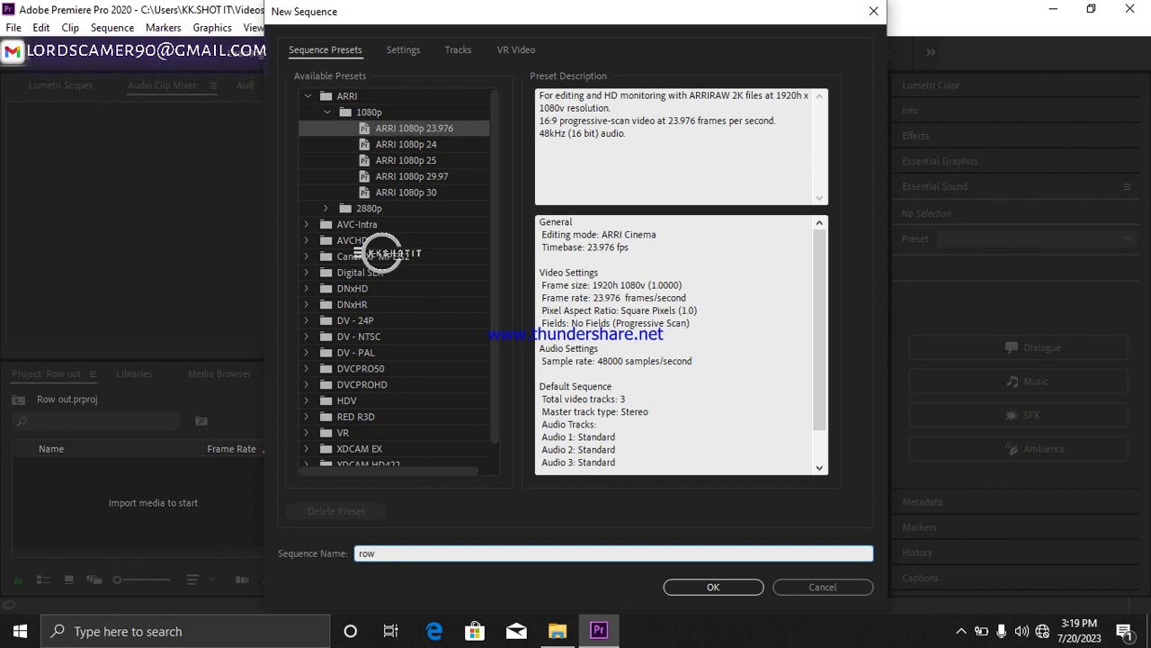
pyautogui.write(' oue')
pyautogui.press('BackSpace')
pyautogui.press('Escape')
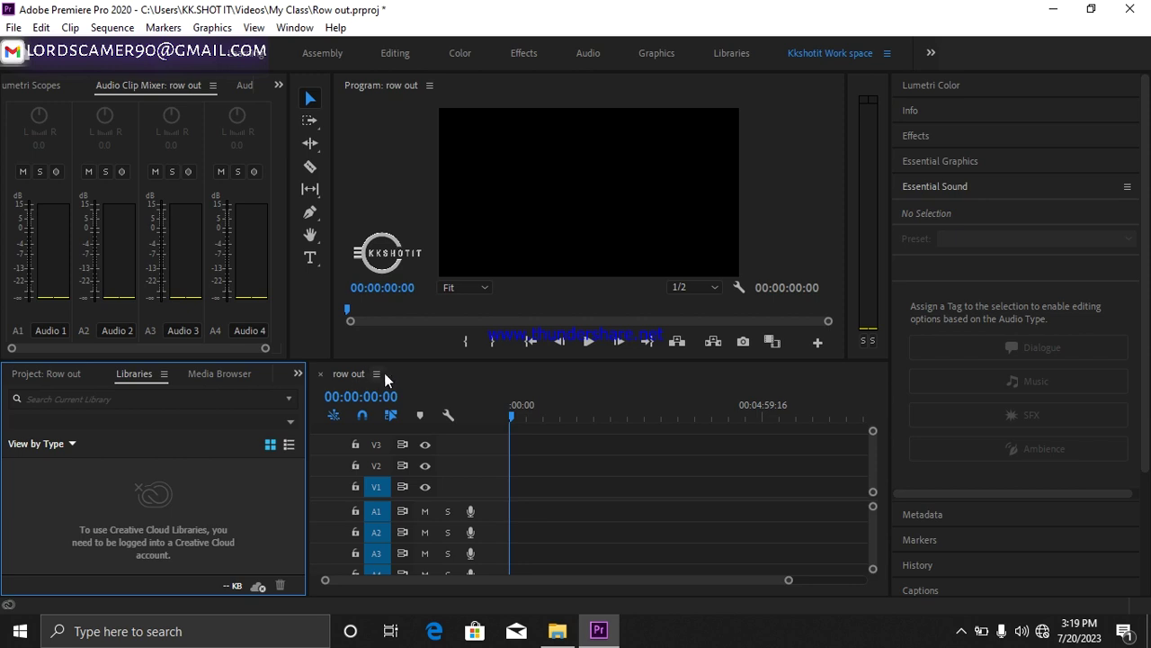
# - With the Type Tool, add a text box near the top of the frame reading 'here is the magic'
pyautogui.click(311, 260)
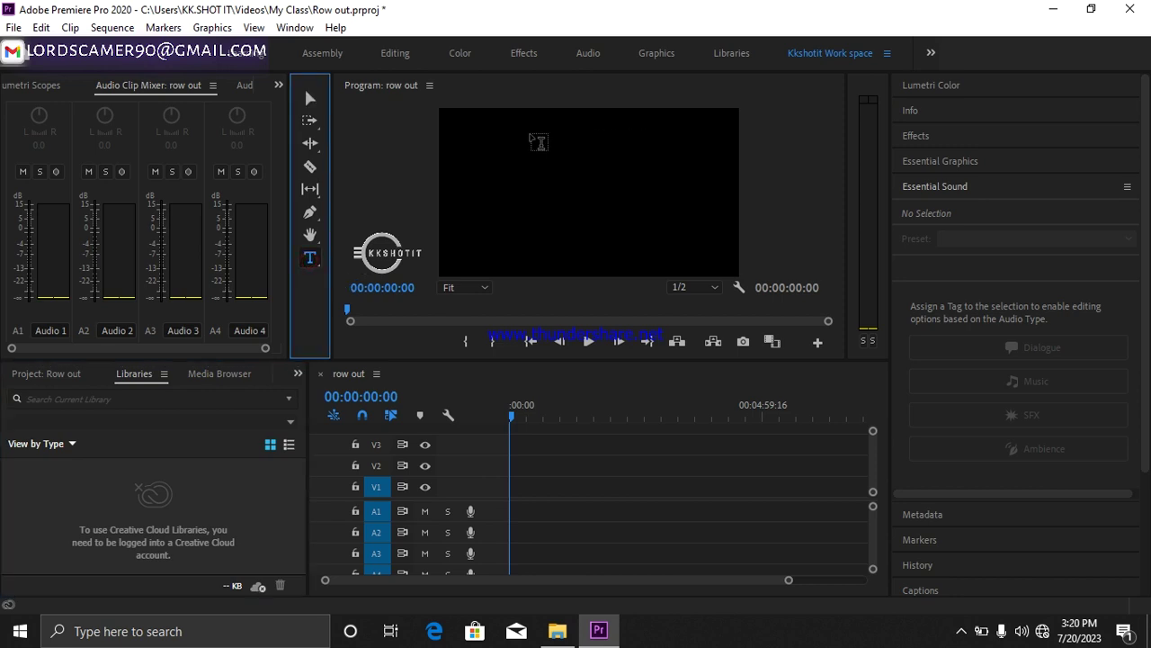
pyautogui.click(537, 133)
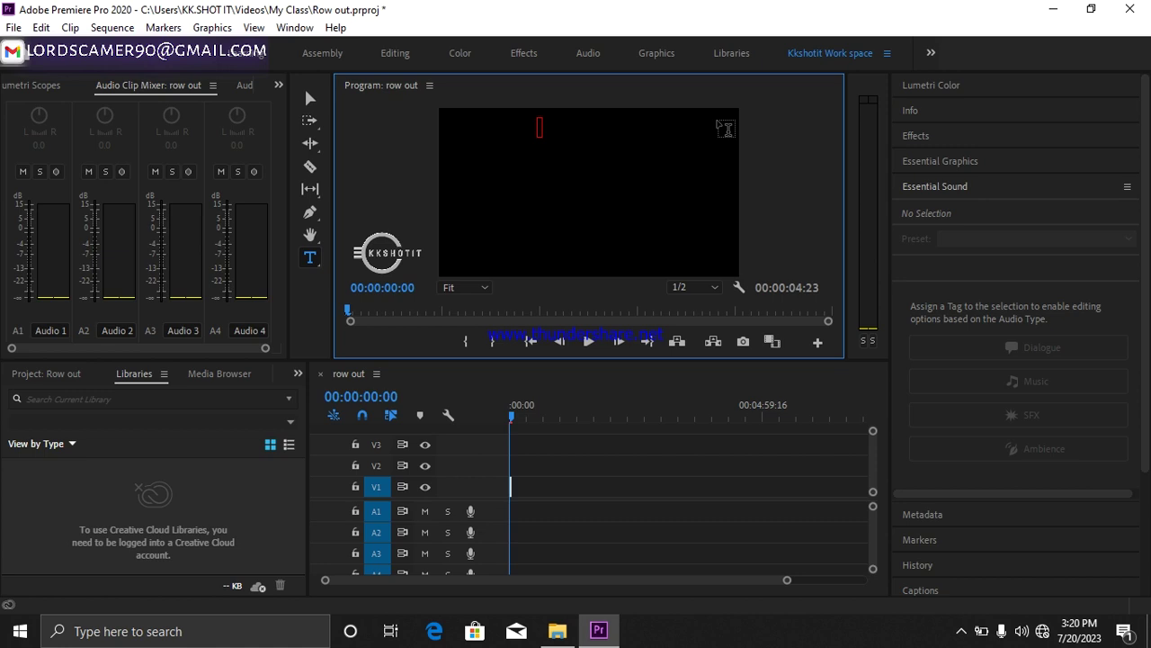
pyautogui.write('her')
pyautogui.write('e is the magic')
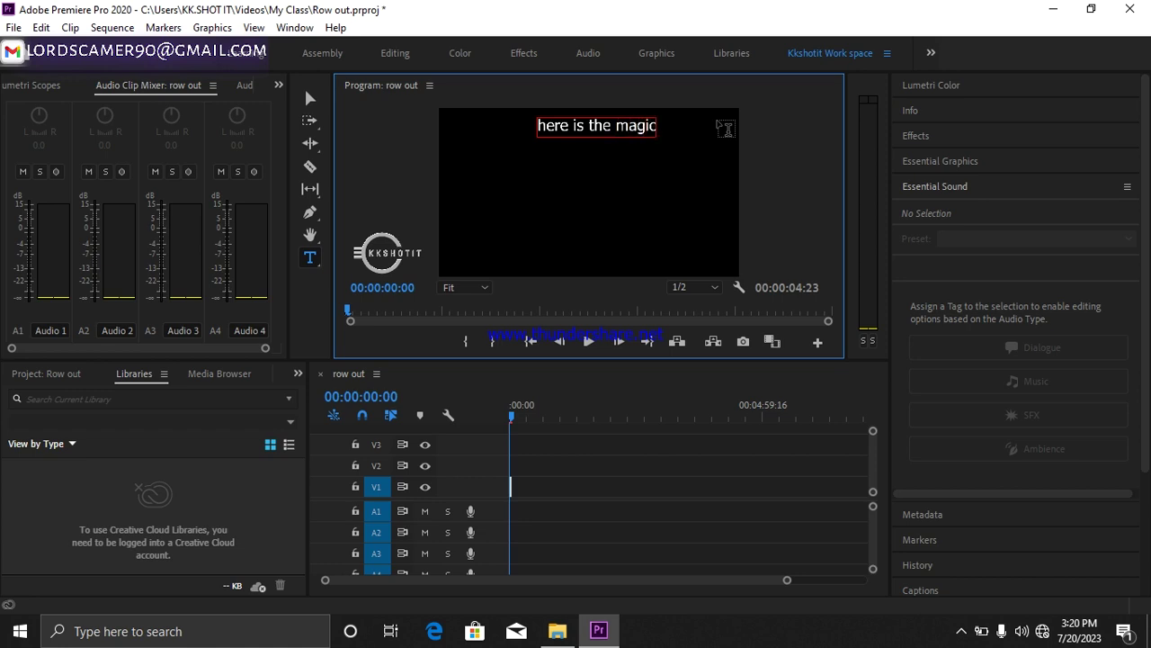
# - Add a second line of text to the title and correct its typos and leading spaces
pyautogui.press('Return')
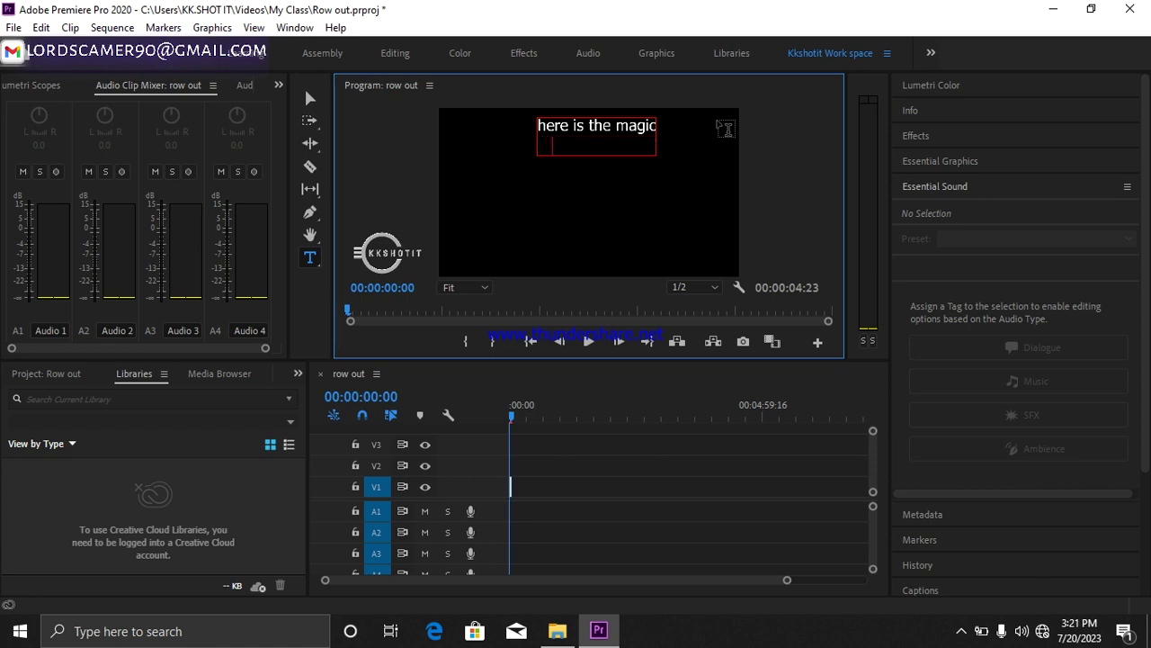
pyautogui.write('kkshoyit')
pyautogui.press('BackSpace')
pyautogui.press('BackSpace')
pyautogui.press('BackSpace')
pyautogui.write('iti')
pyautogui.press('BackSpace')
pyautogui.press('BackSpace')
pyautogui.press('BackSpace')
pyautogui.write('tit ')
pyautogui.write('row out')
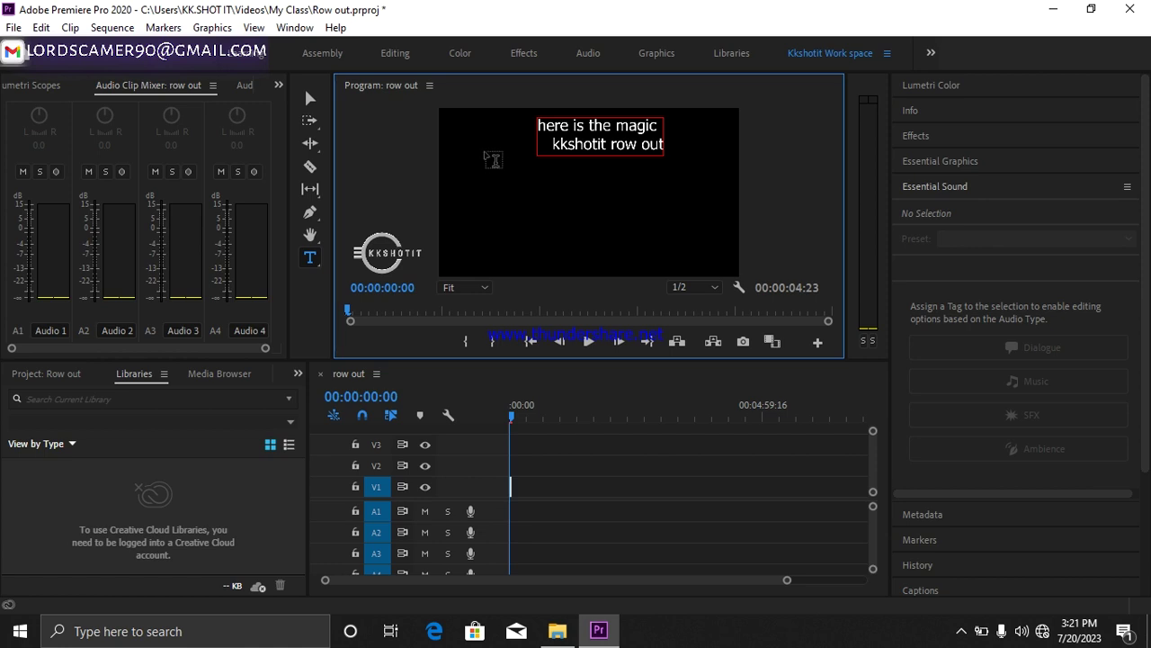
pyautogui.click(550, 145)
pyautogui.press('BackSpace')
pyautogui.press('BackSpace')
pyautogui.press('BackSpace')
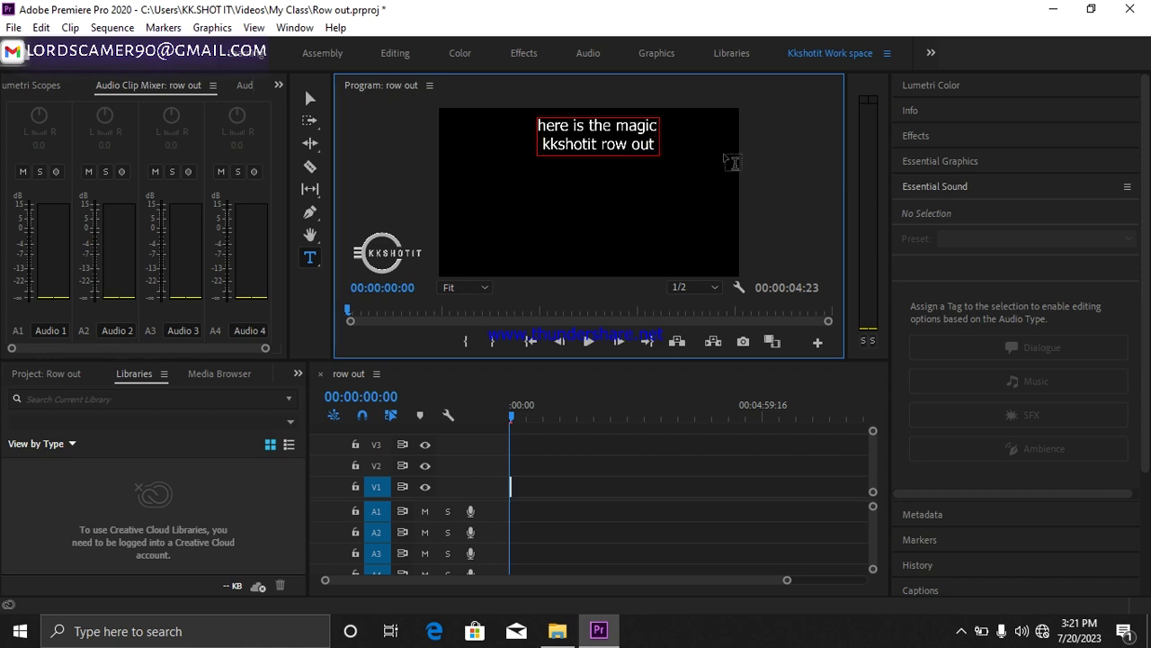
# - Add seven more lines of filler text, starting 'klngf;k bo24T JJGrejjh' and ending 'kjnbhy ljhjki ye'
pyautogui.press('Return')
pyautogui.write('klngf;k bo24T JJGrejjh')
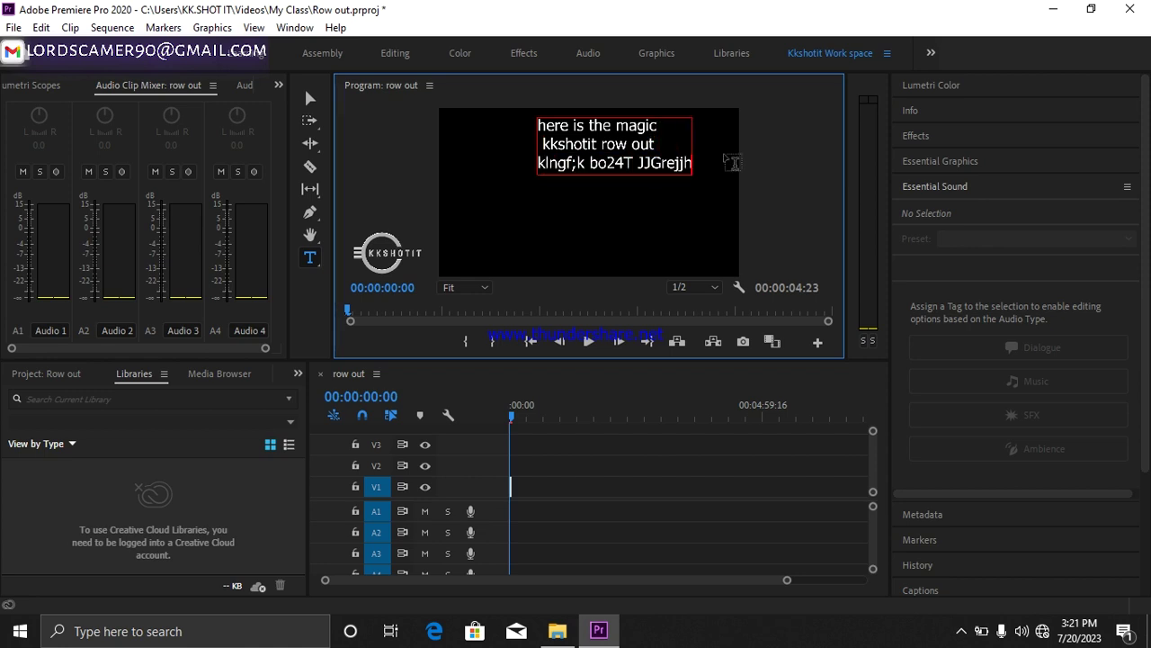
pyautogui.press('Return')
pyautogui.write('rjgh ioohe5j iohj')
pyautogui.press('Return')
pyautogui.write('h hslhjth')
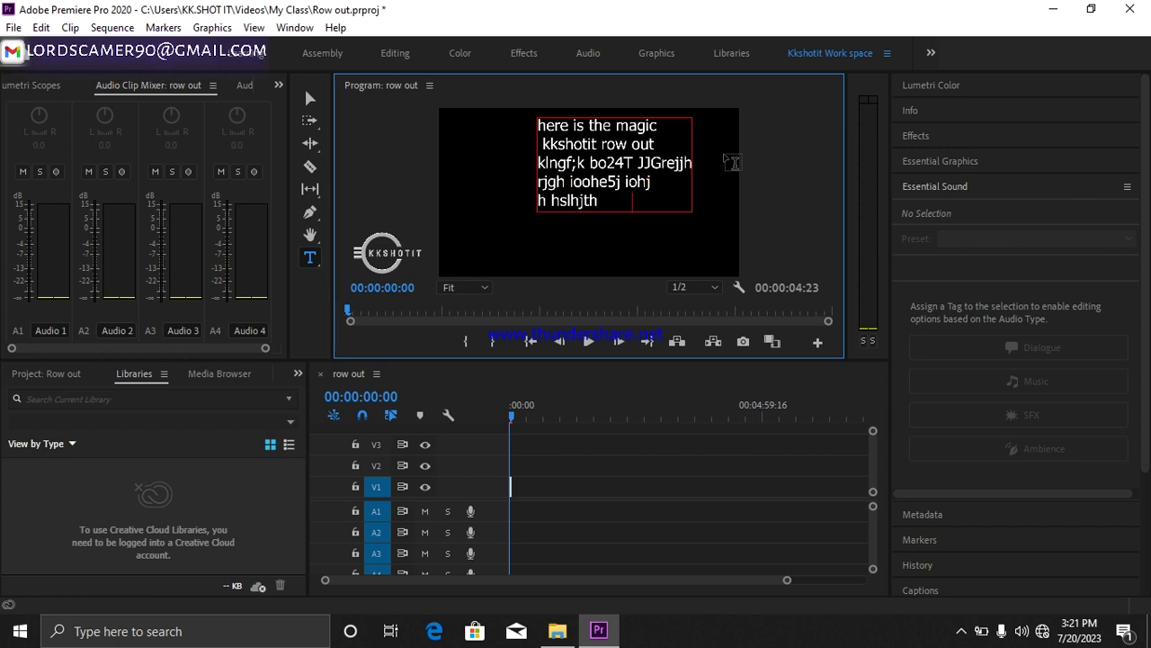
pyautogui.write('iawhijhjkg zhier')
pyautogui.press('Return')
pyautogui.write('jhh')
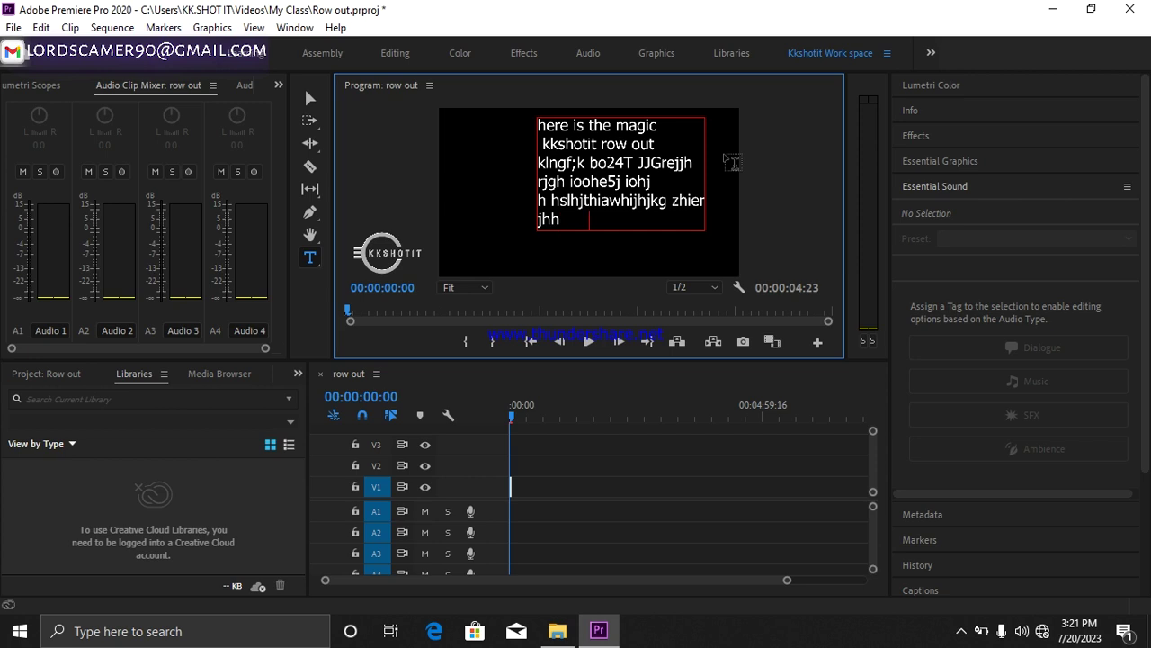
pyautogui.write(' uuhruihtjaejrbbtr')
pyautogui.press('Return')
pyautogui.write('rjrn hrtuhiurhjr')
pyautogui.press('Return')
pyautogui.write('kjhh h')
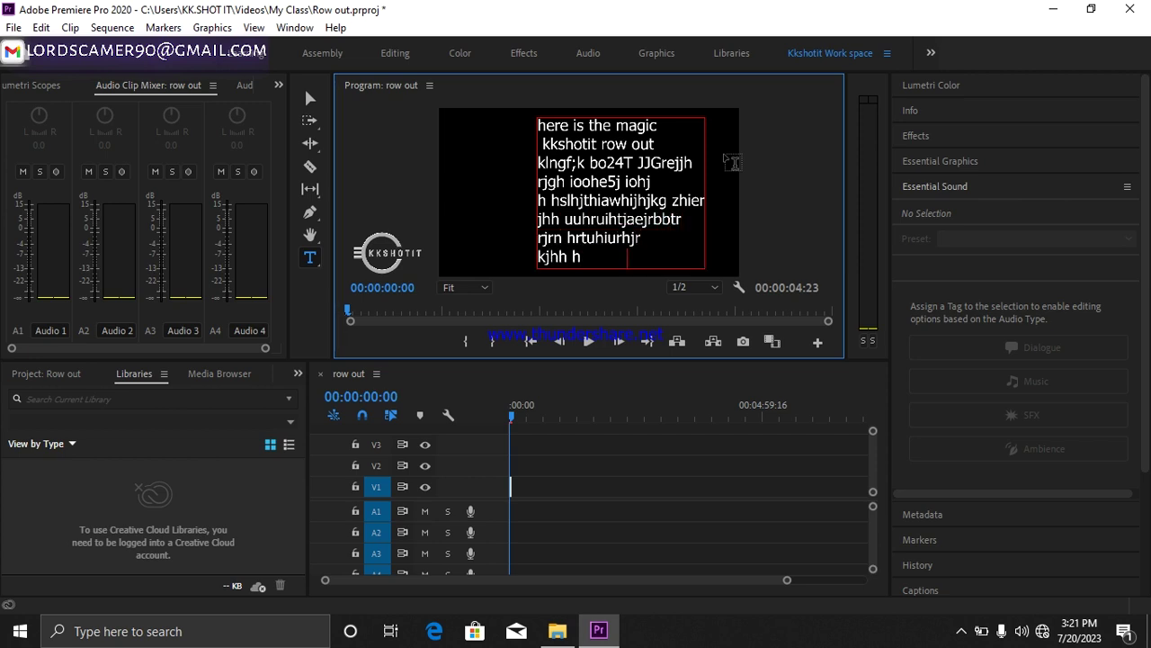
pyautogui.write('zrdjjhbe')
pyautogui.press('Return')
pyautogui.write('kjnbhy ljhjki ye')
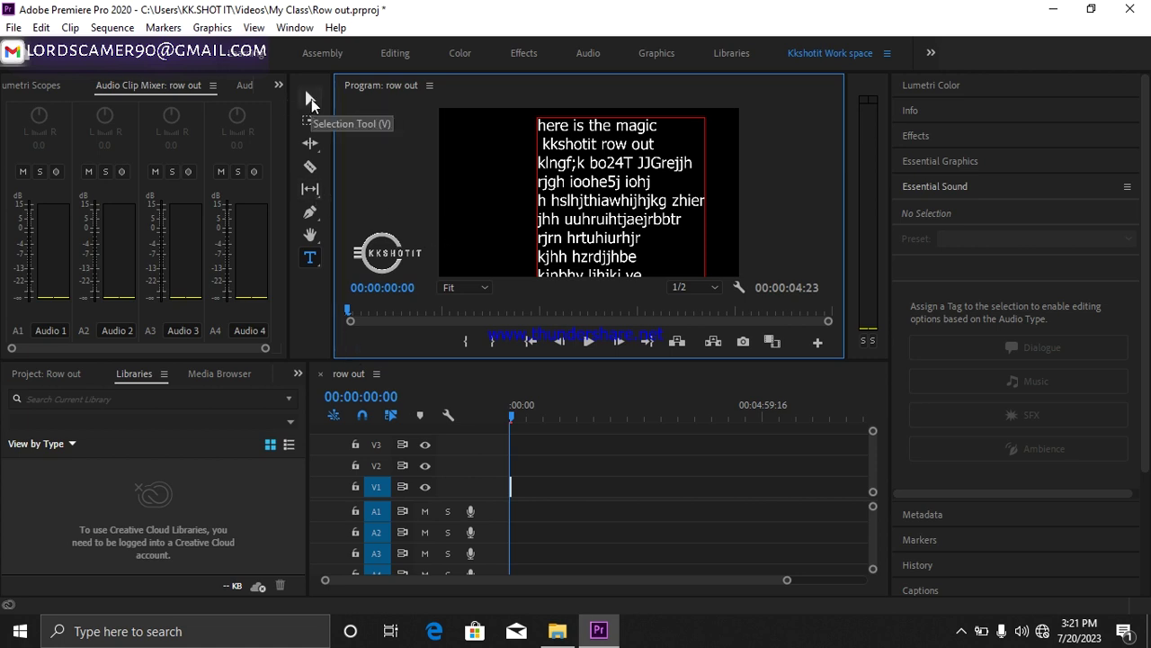
# - Use Essential Graphics > Edit to centre the title block vertically and horizontally
pyautogui.click(311, 99)
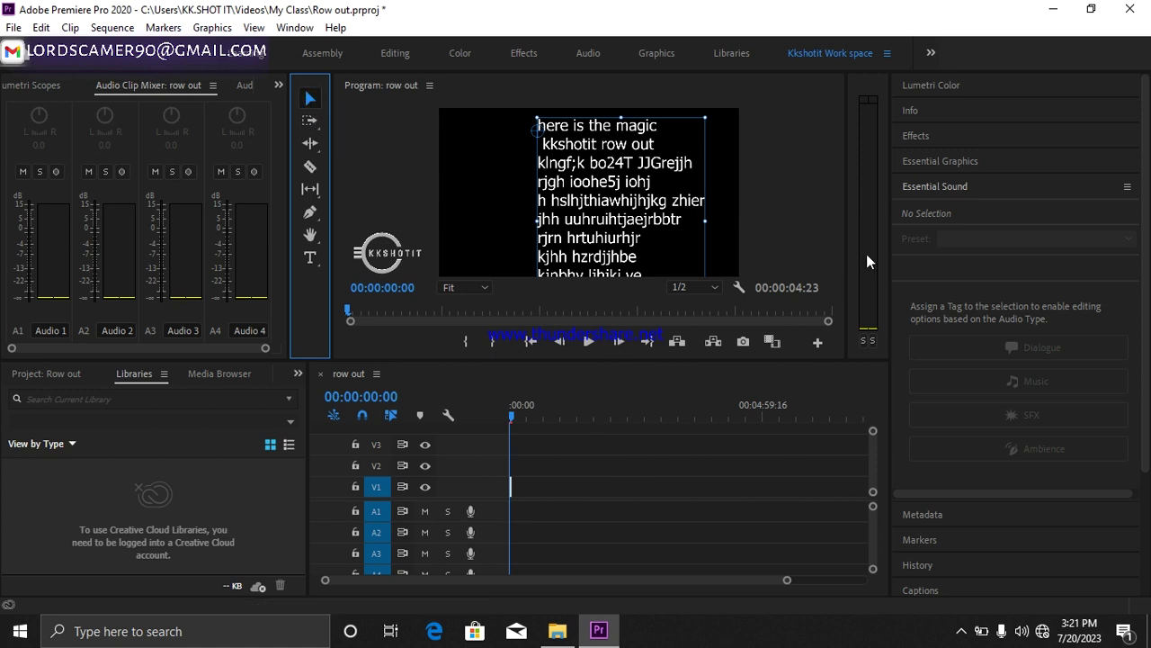
pyautogui.click(974, 159)
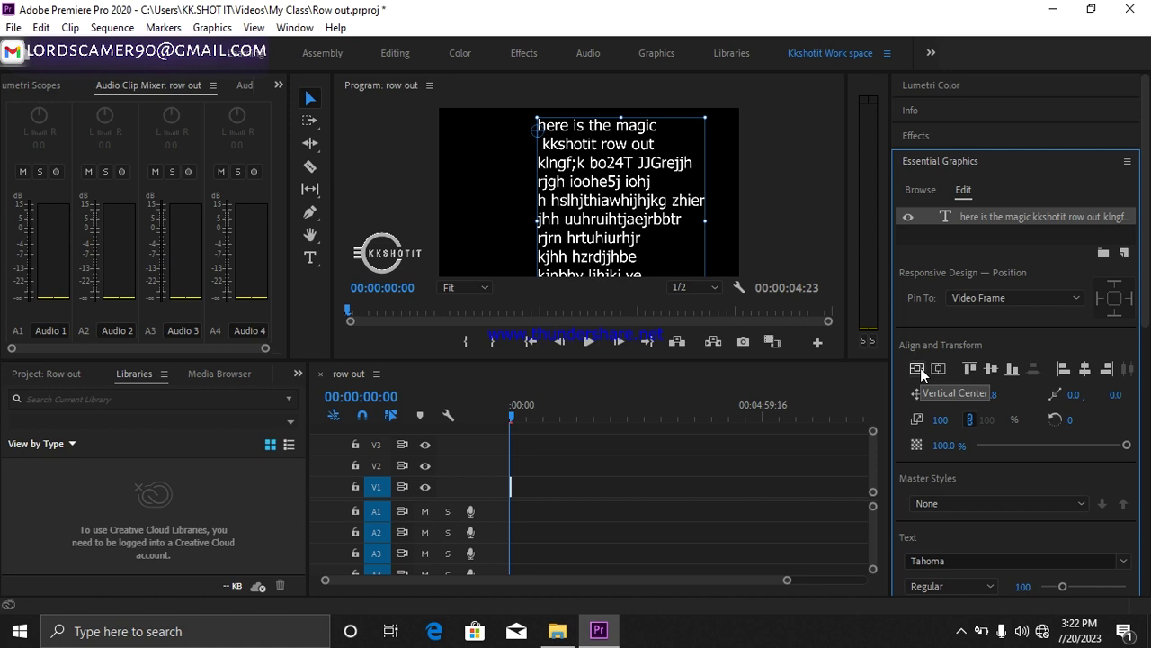
pyautogui.click(920, 368)
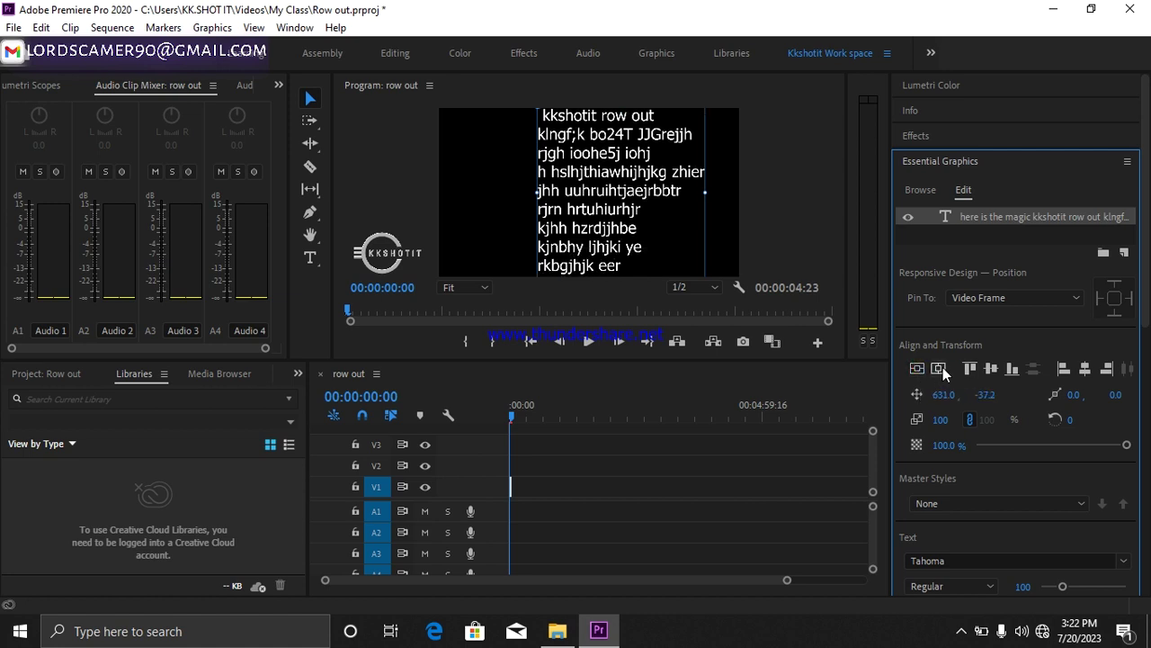
pyautogui.click(938, 368)
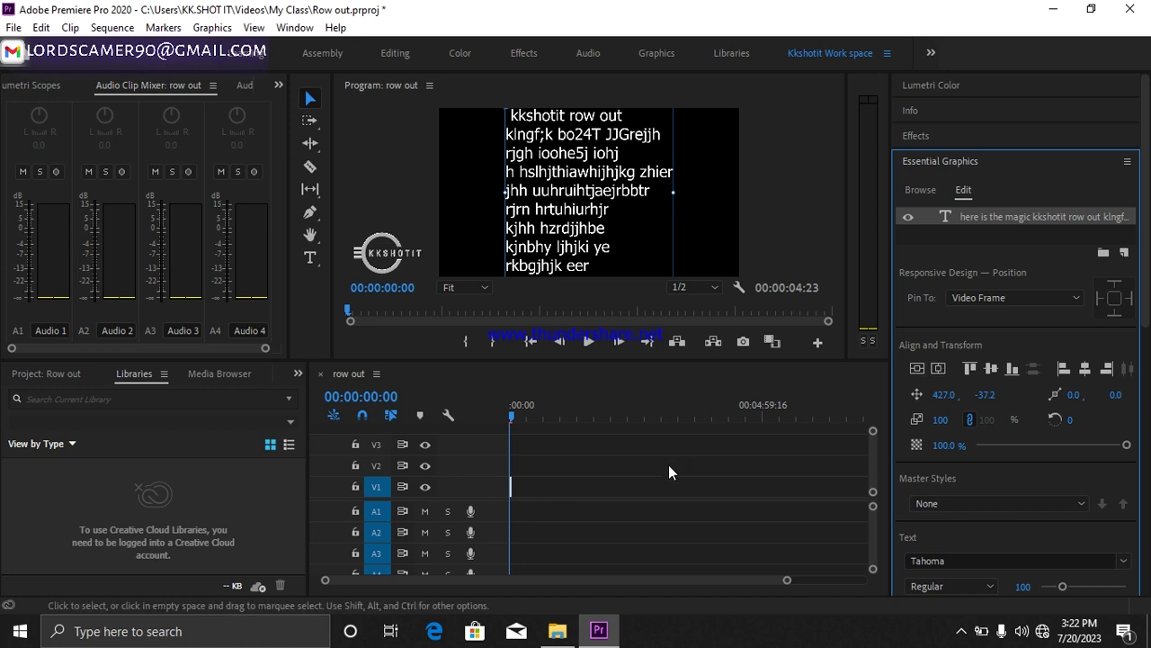
# - Zoom the timeline in on the short title clip and scroll through the Essential Graphics panel
pyautogui.moveTo(787, 585); pyautogui.dragTo(565, 585)
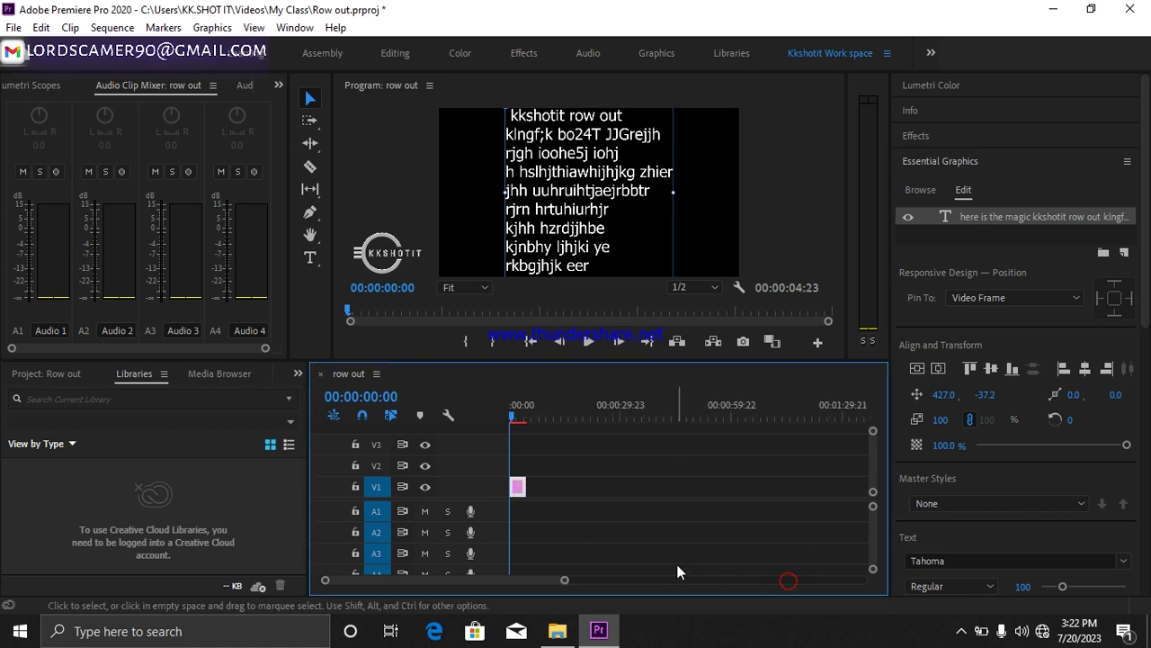
pyautogui.scroll(-1, 1148, 261)
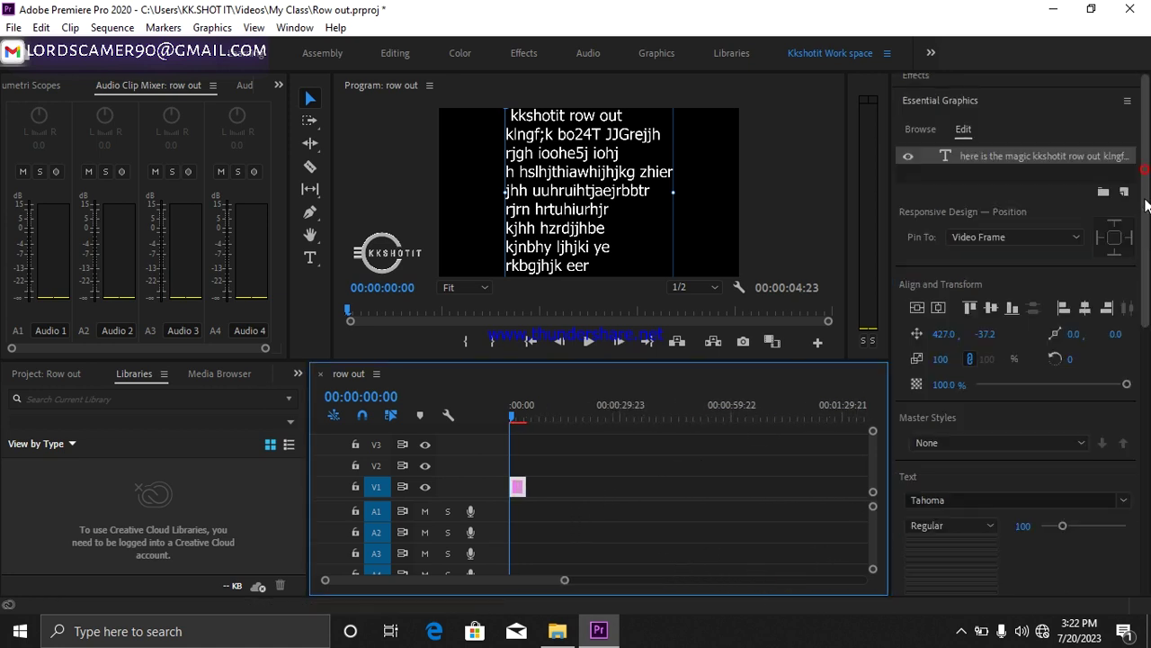
pyautogui.scroll(-1, 1149, 270)
pyautogui.scroll(-1, 1149, 278)
pyautogui.scroll(-1, 1149, 285)
pyautogui.scroll(-1, 1149, 285)
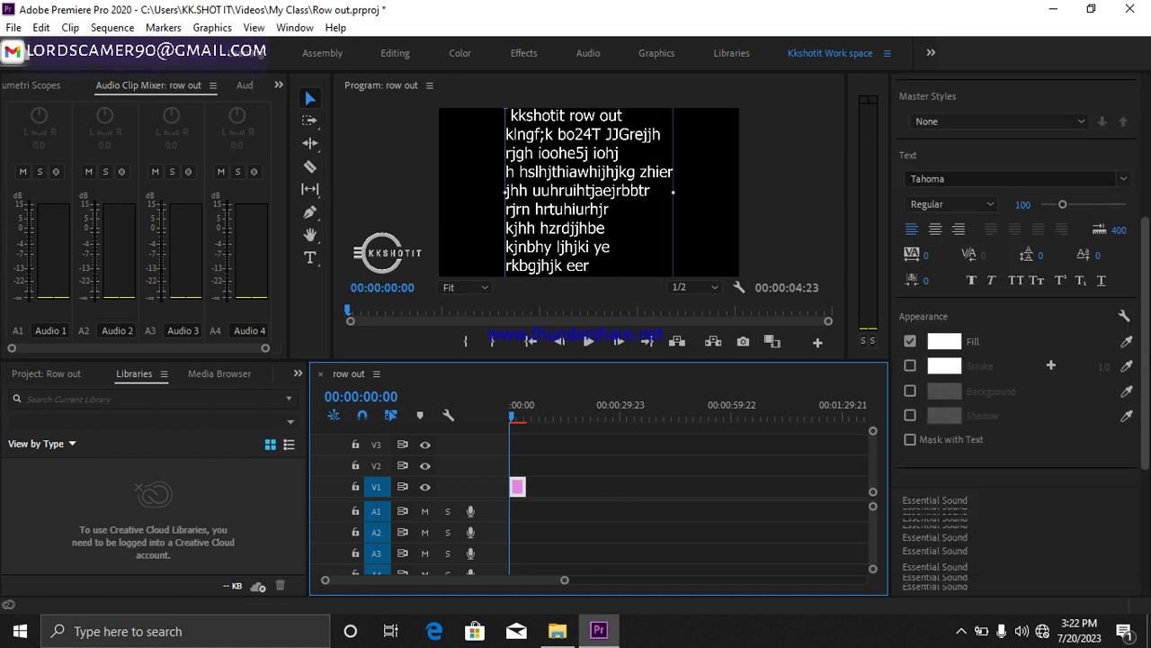
pyautogui.scroll(-1, 1148, 284)
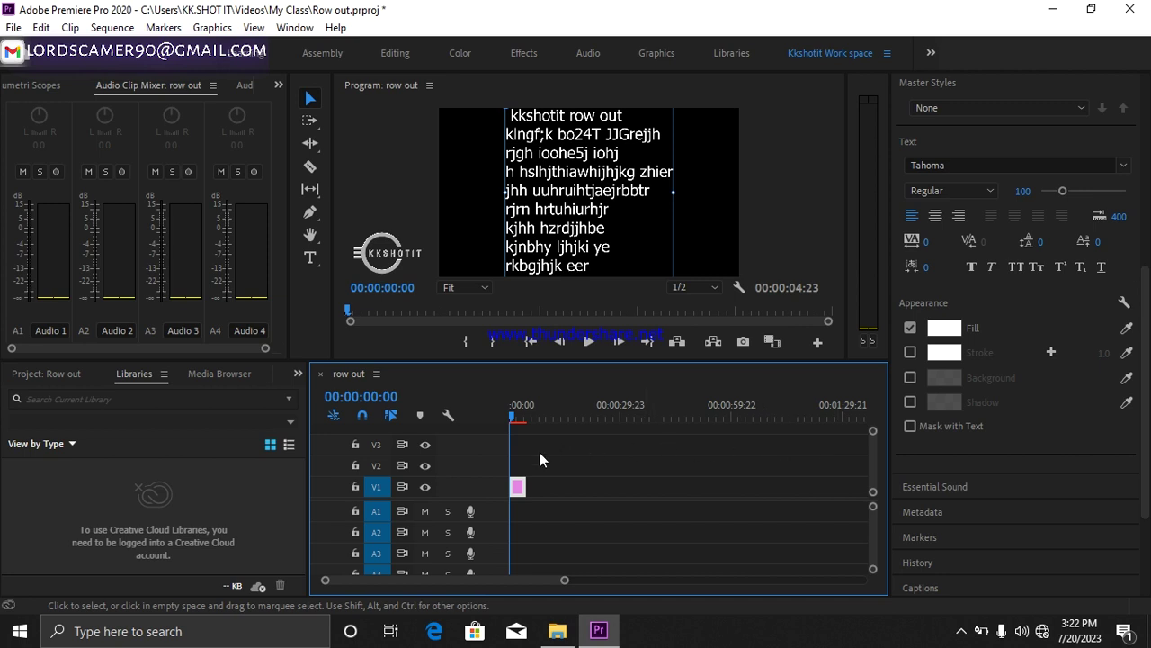
pyautogui.click(550, 477)
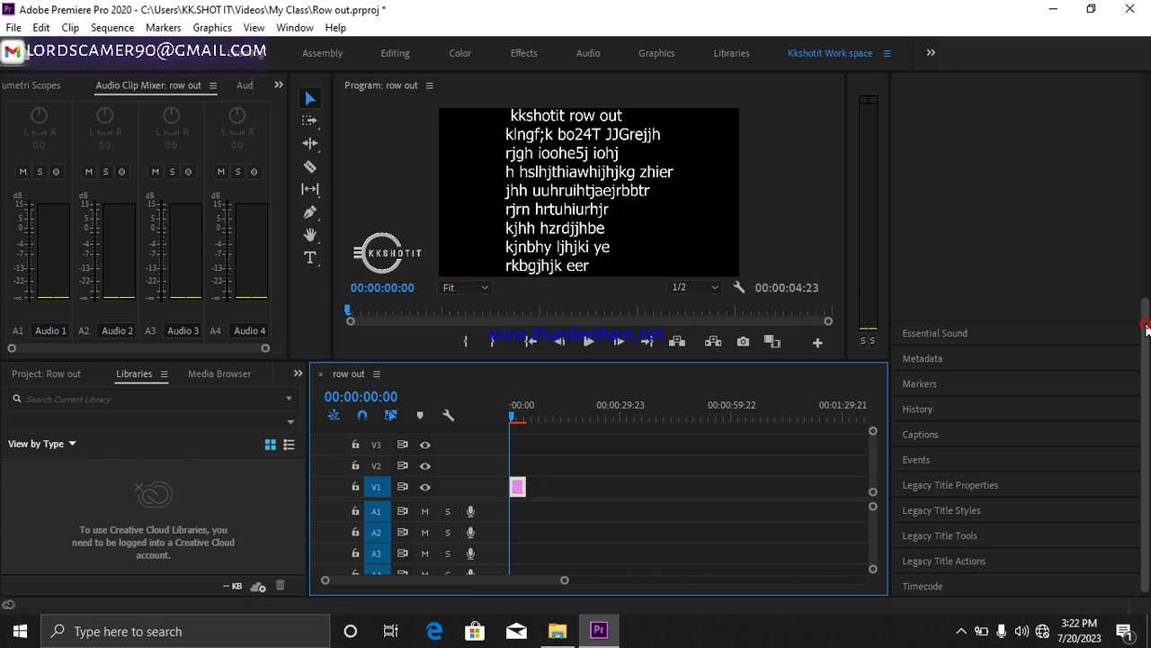
# - Inspect the title text, then select the pink title clip on V1
pyautogui.moveTo(1147, 331); pyautogui.dragTo(1147, 145)
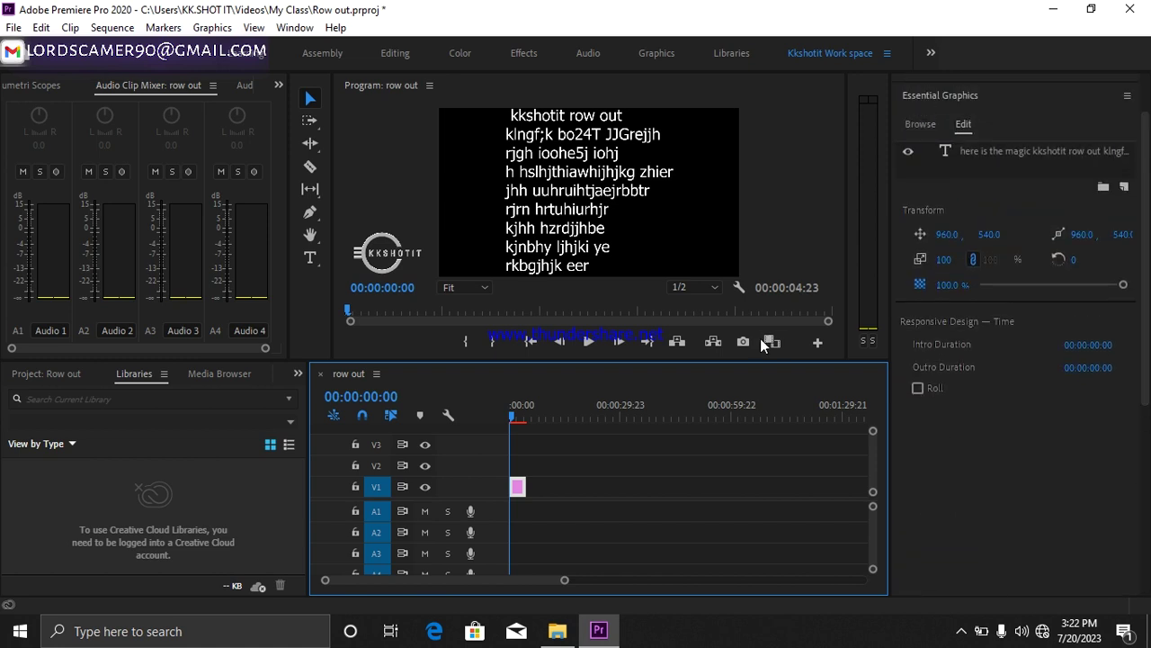
pyautogui.click(560, 481)
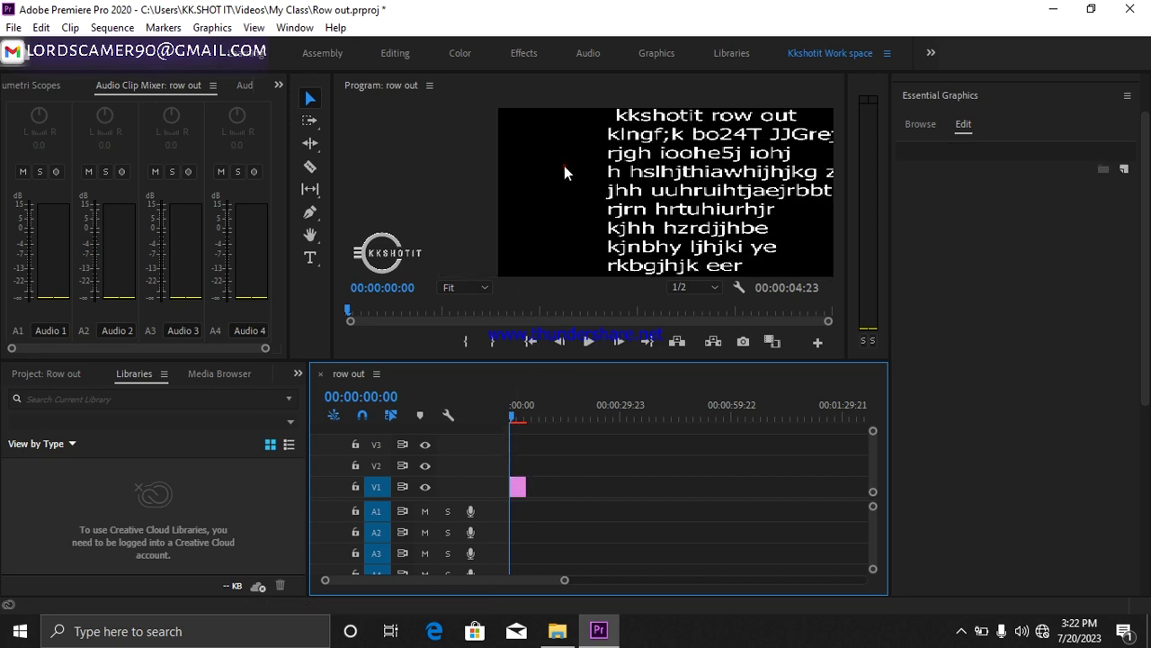
pyautogui.doubleClick(564, 167)
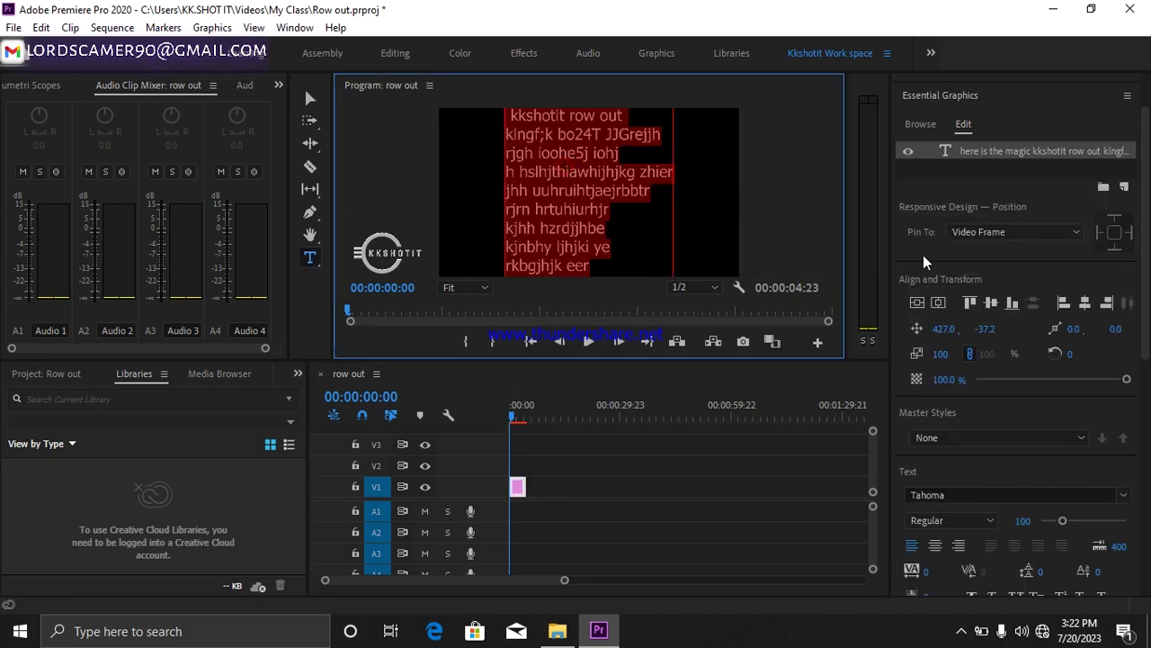
pyautogui.scroll(1, 1143, 158)
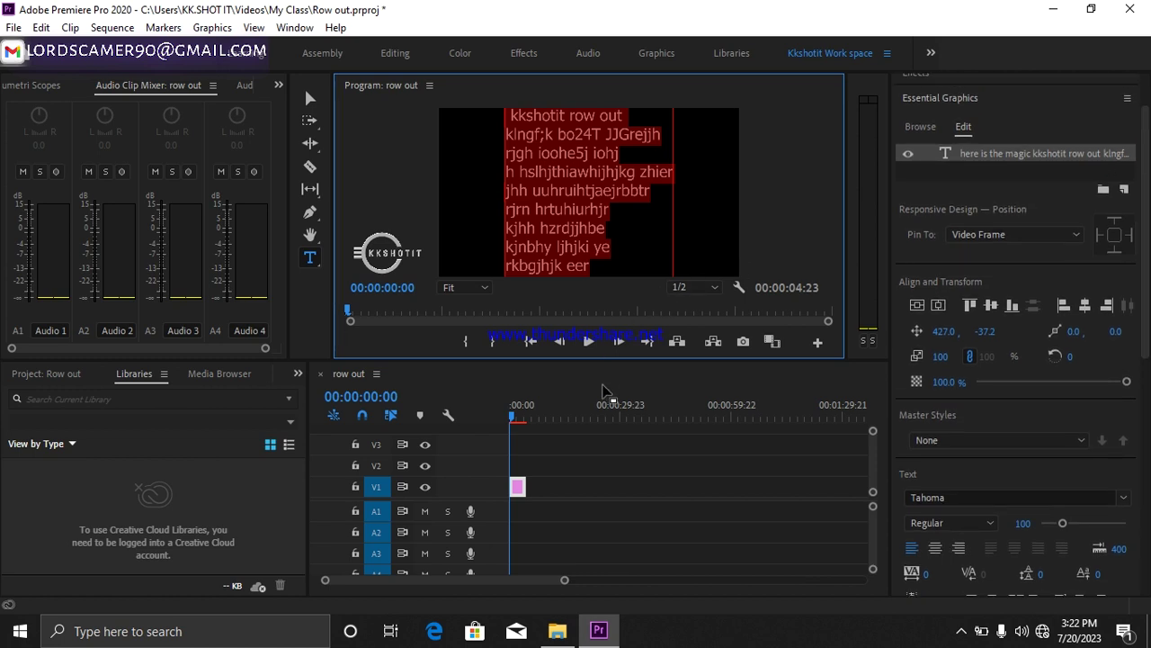
pyautogui.click(576, 482)
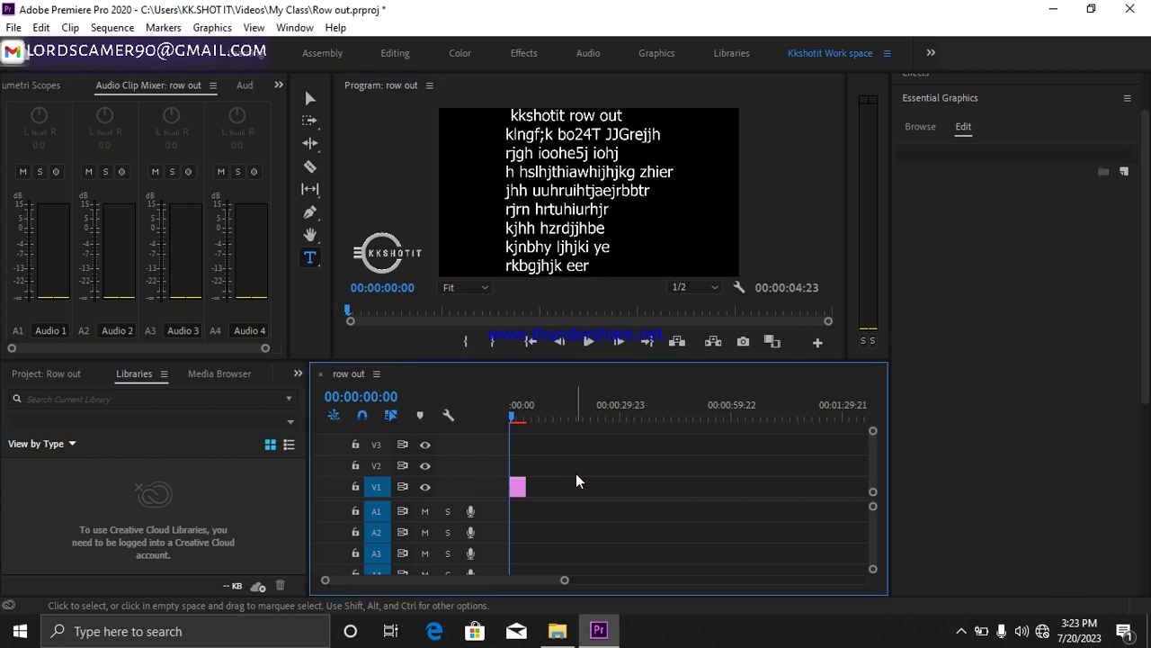
pyautogui.click(518, 487)
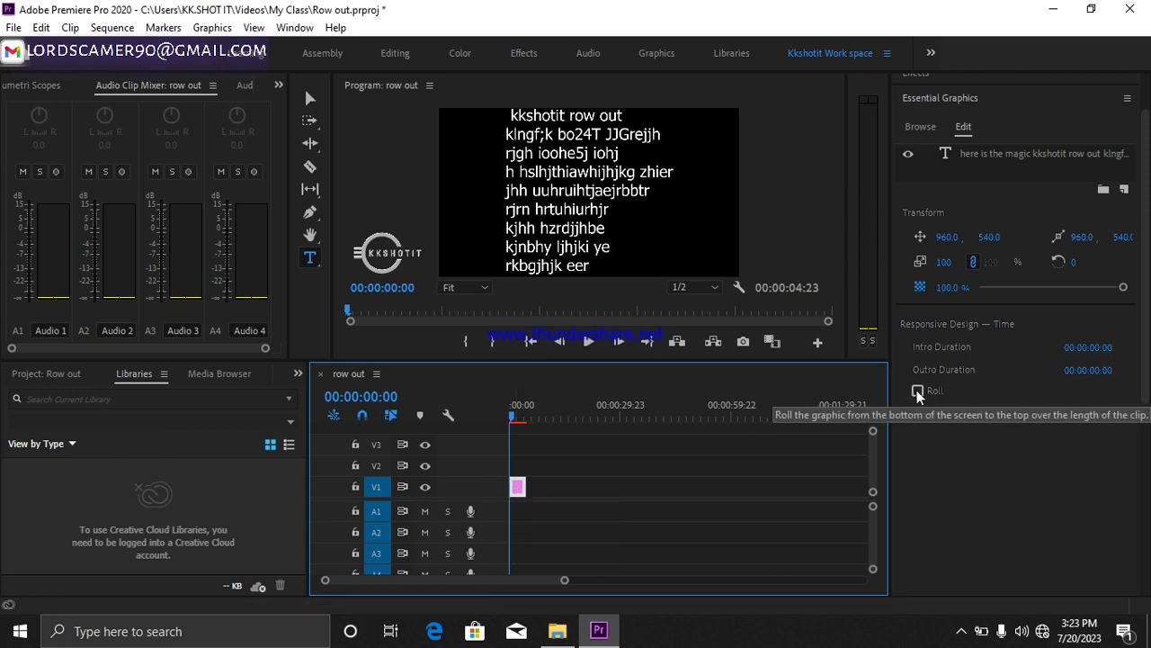
# - Tick Roll under Responsive Design — Time, then zoom the timeline in on the title clip
pyautogui.click(917, 392)
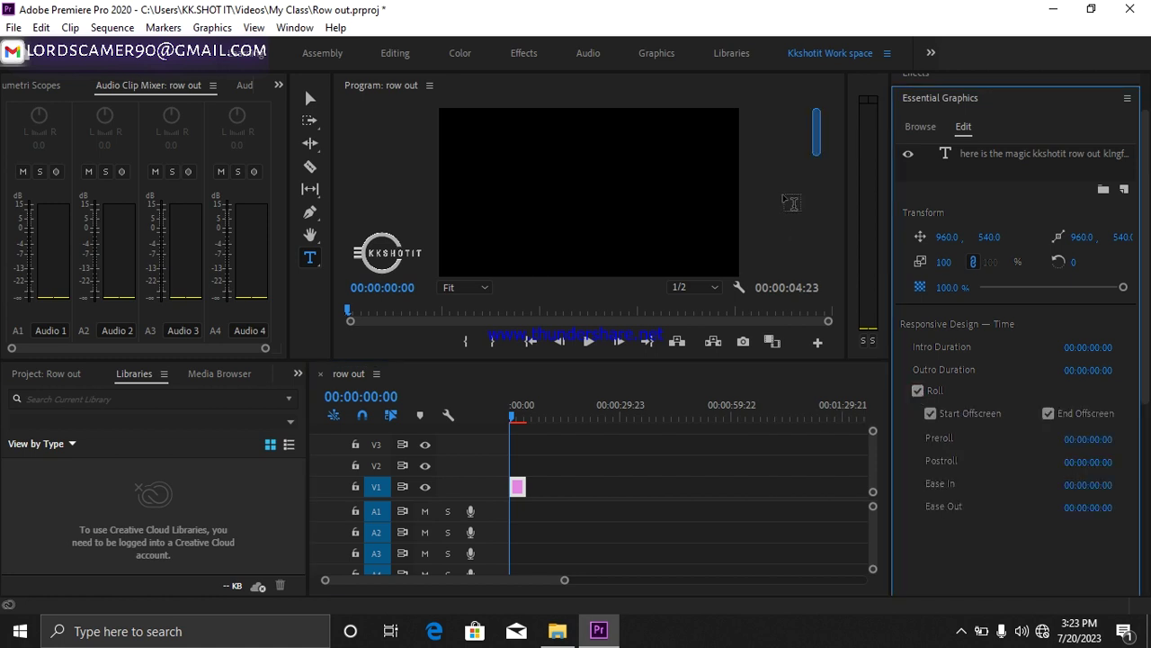
pyautogui.moveTo(818, 146)
pyautogui.mouseDown()
pyautogui.moveTo(819, 280)
pyautogui.moveTo(813, 130)
pyautogui.mouseUp()
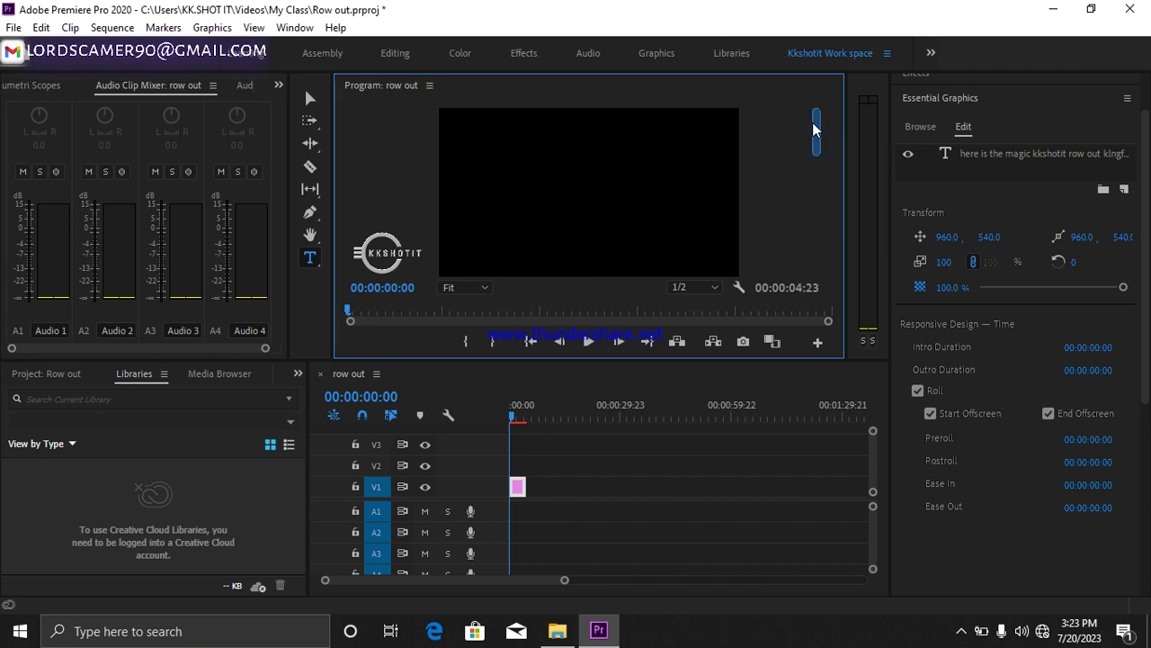
pyautogui.click(525, 452)
pyautogui.moveTo(564, 580); pyautogui.dragTo(442, 581)
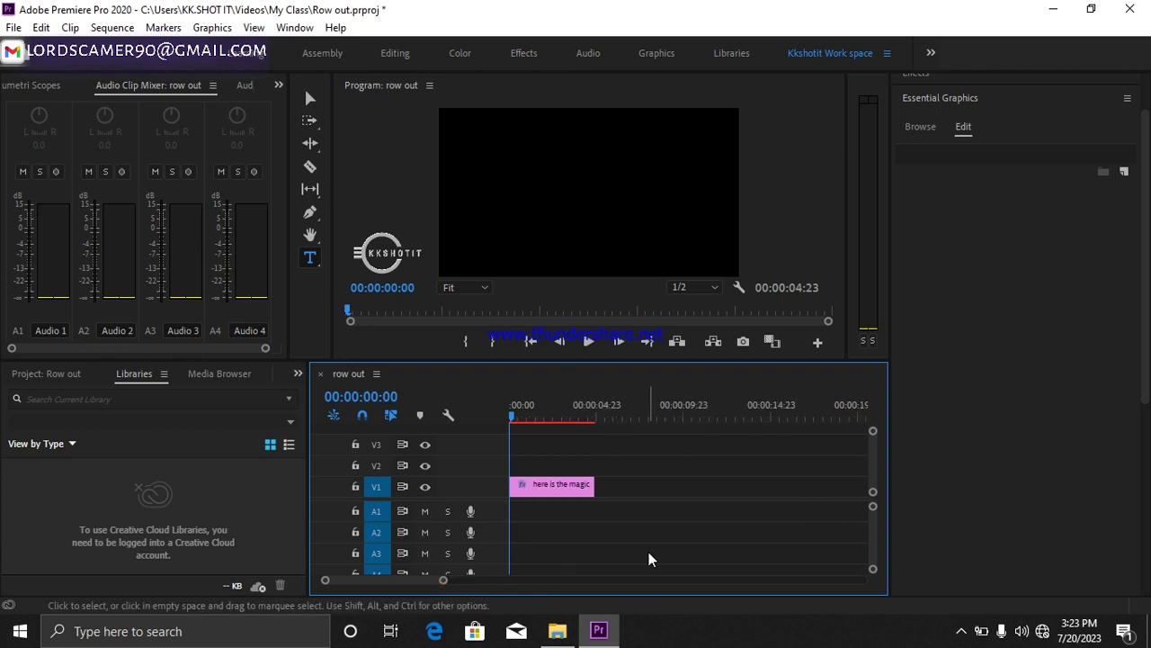
# - Play the rolling title, stop at 00:00:01:08, and return to the Selection Tool
pyautogui.press('space')
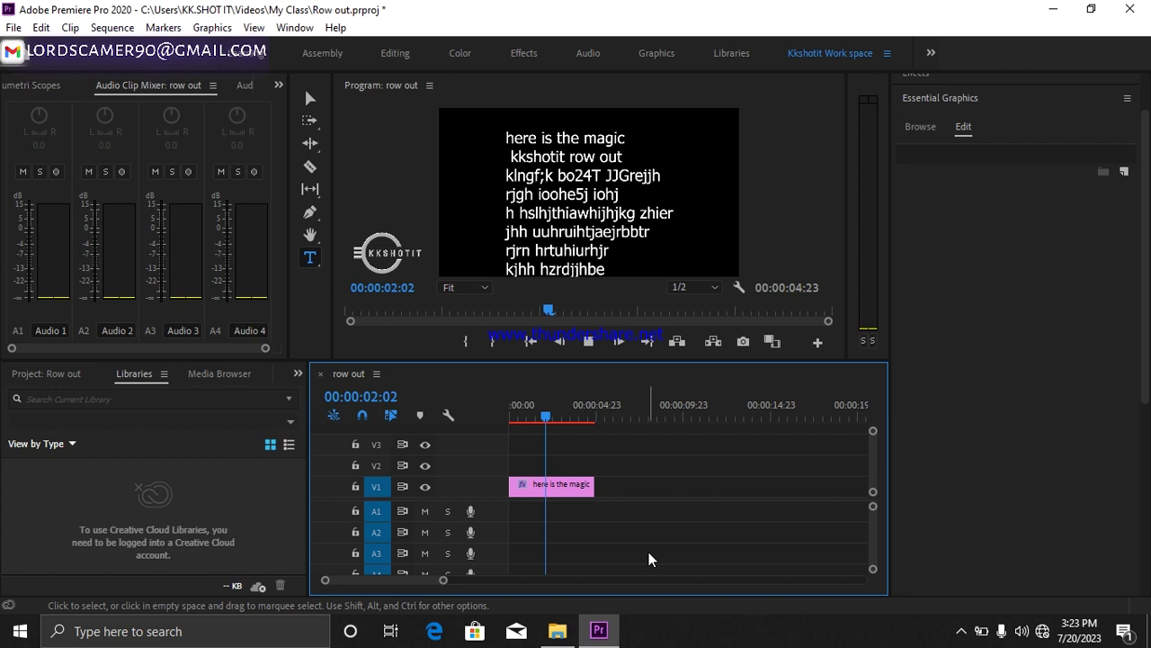
pyautogui.press('space')
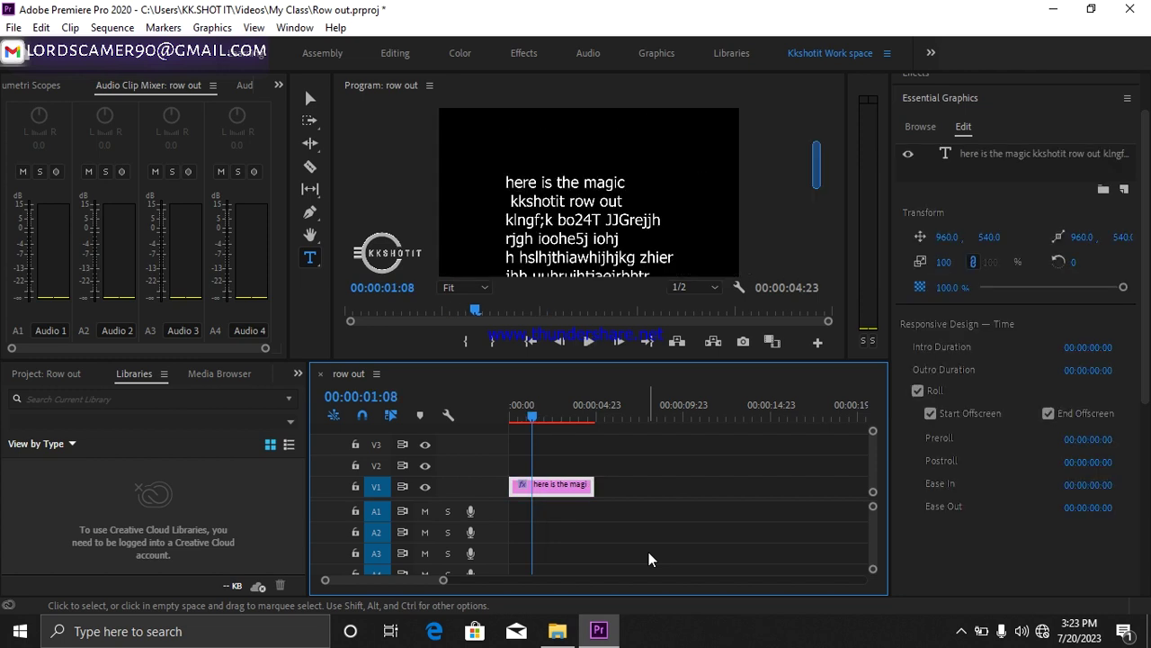
pyautogui.click(310, 97)
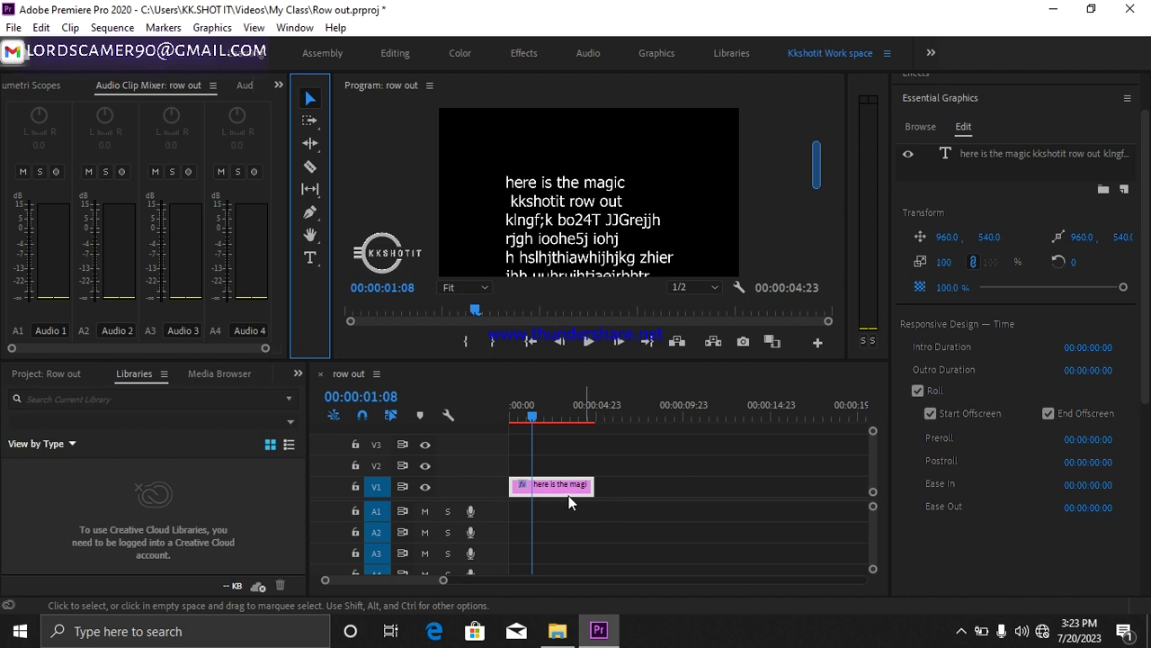
# - Move the playhead to the one-minute mark by editing its timecode
pyautogui.click(353, 398)
pyautogui.click(359, 397)
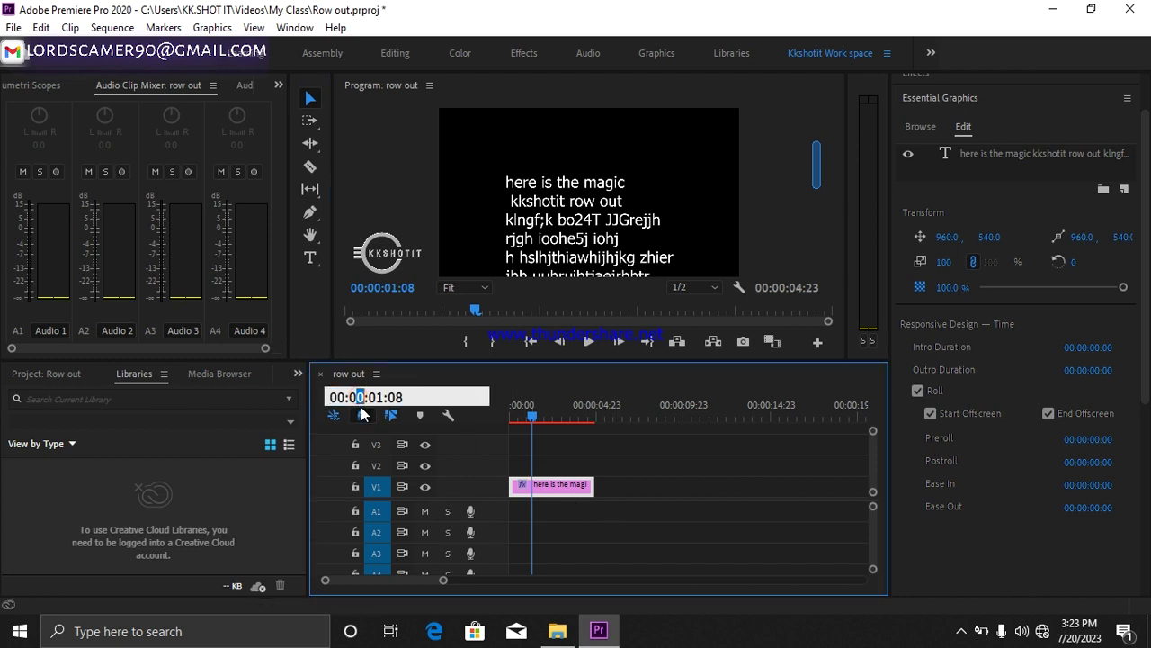
pyautogui.write('1:0')
pyautogui.moveTo(376, 397); pyautogui.dragTo(381, 398)
pyautogui.write('0:00')
pyautogui.moveTo(395, 397); pyautogui.dragTo(410, 399)
pyautogui.write('0:00')
pyautogui.click(625, 463)
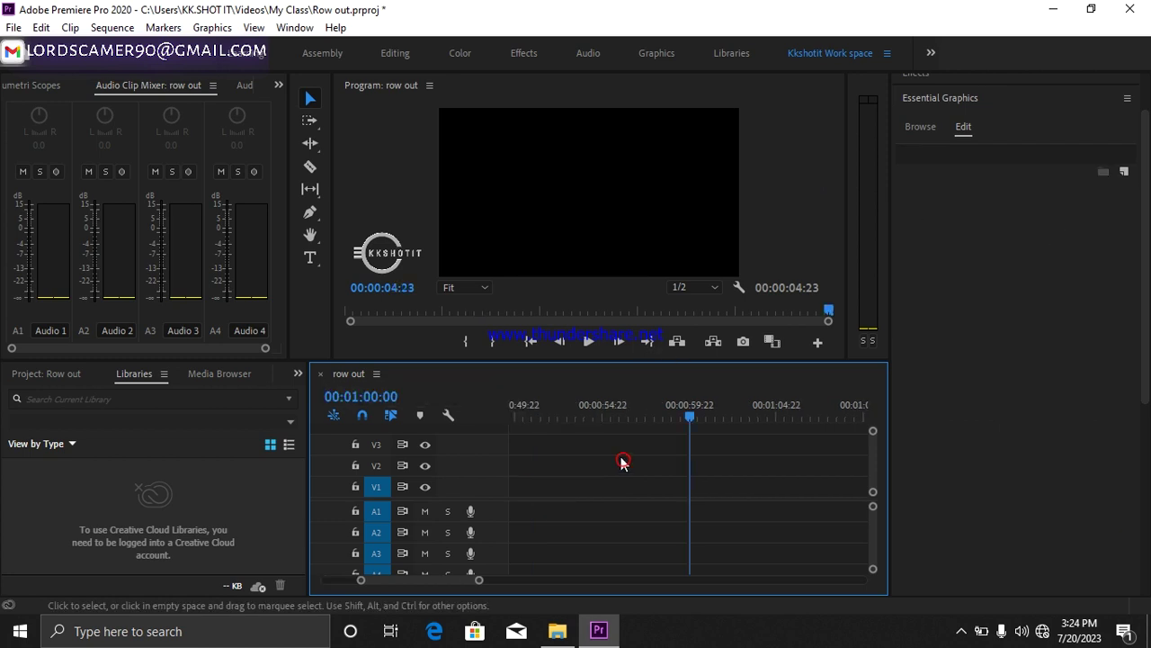
# - Stretch the title clip to end at one minute and play the sequence from the start
pyautogui.moveTo(483, 581); pyautogui.dragTo(591, 576)
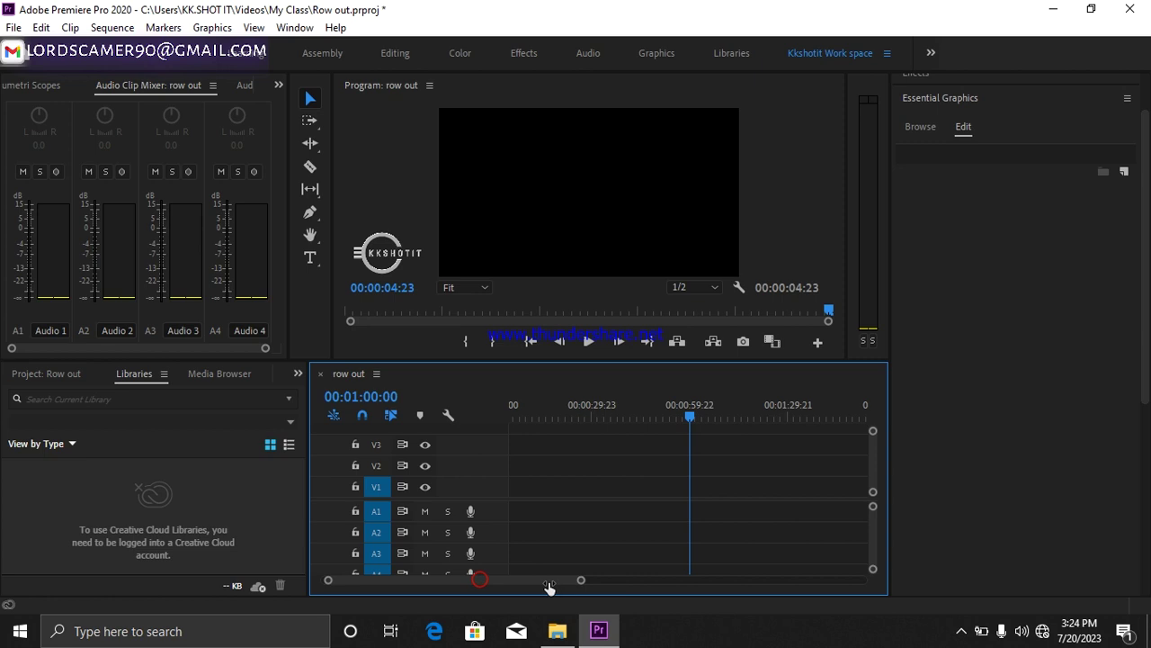
pyautogui.moveTo(520, 487); pyautogui.dragTo(634, 495)
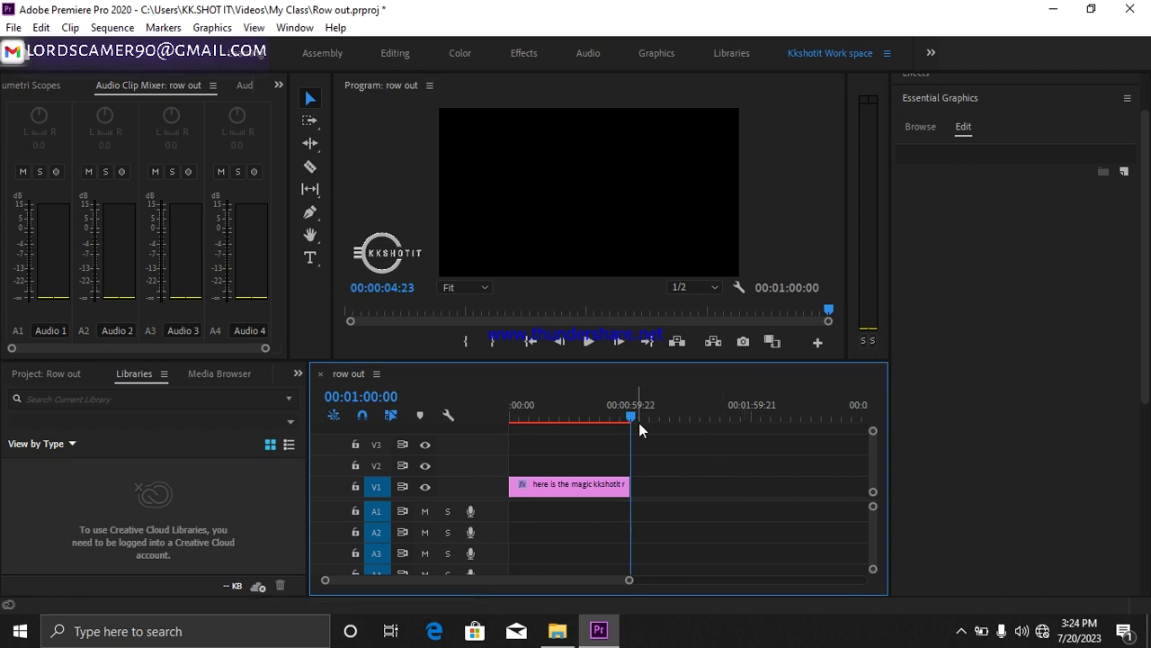
pyautogui.press('space')
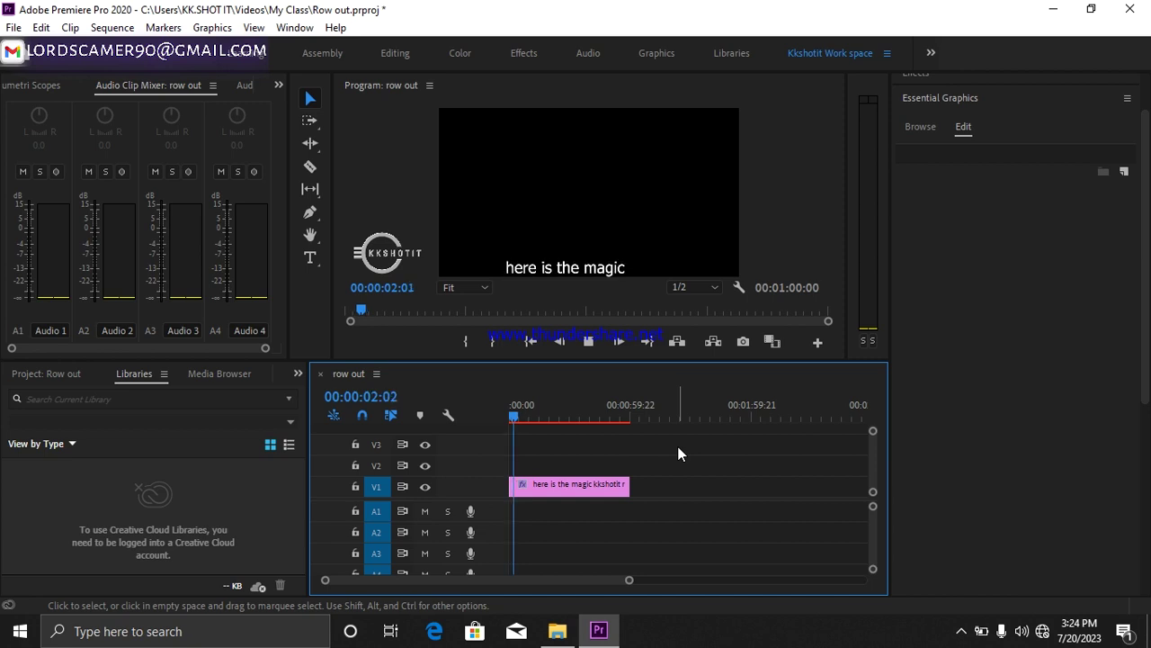
# - Scrub through the credits clip, lengthen it on the timeline, and play it back
pyautogui.click(516, 416)
pyautogui.moveTo(516, 416); pyautogui.dragTo(575, 421)
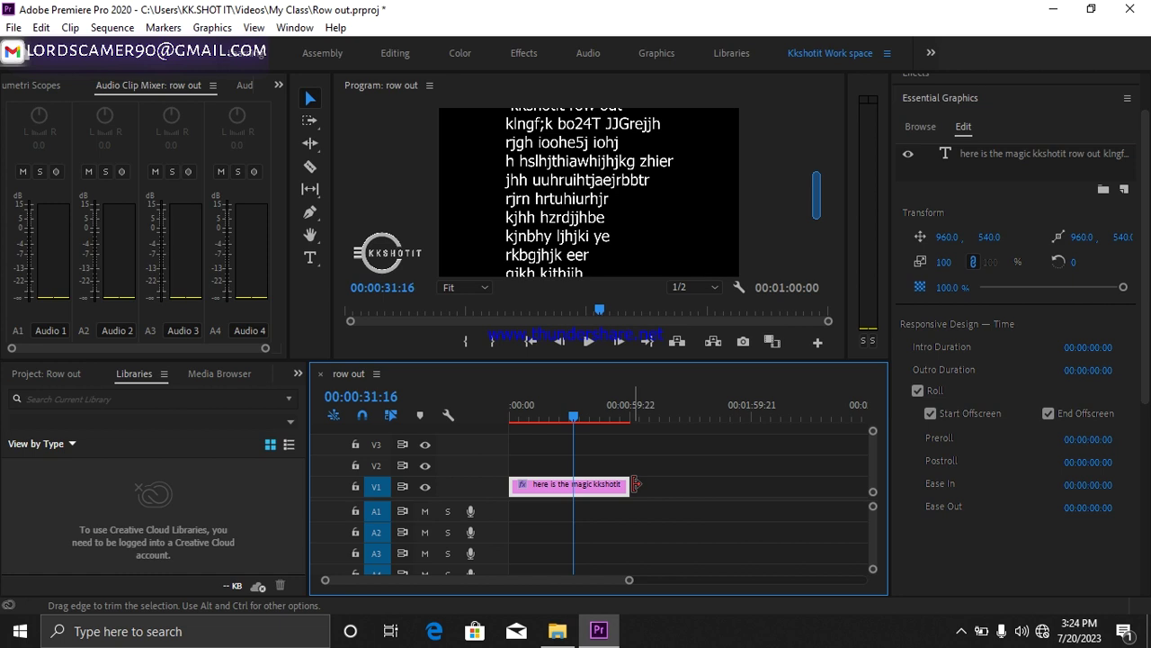
pyautogui.moveTo(635, 484); pyautogui.dragTo(843, 492)
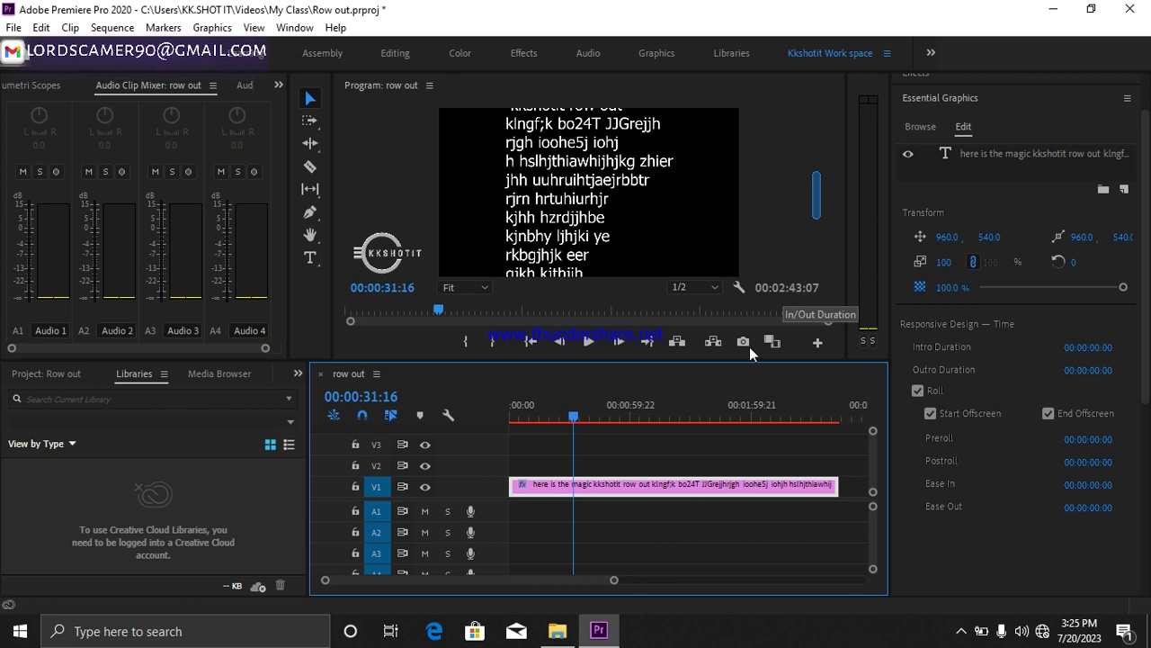
pyautogui.press('space')
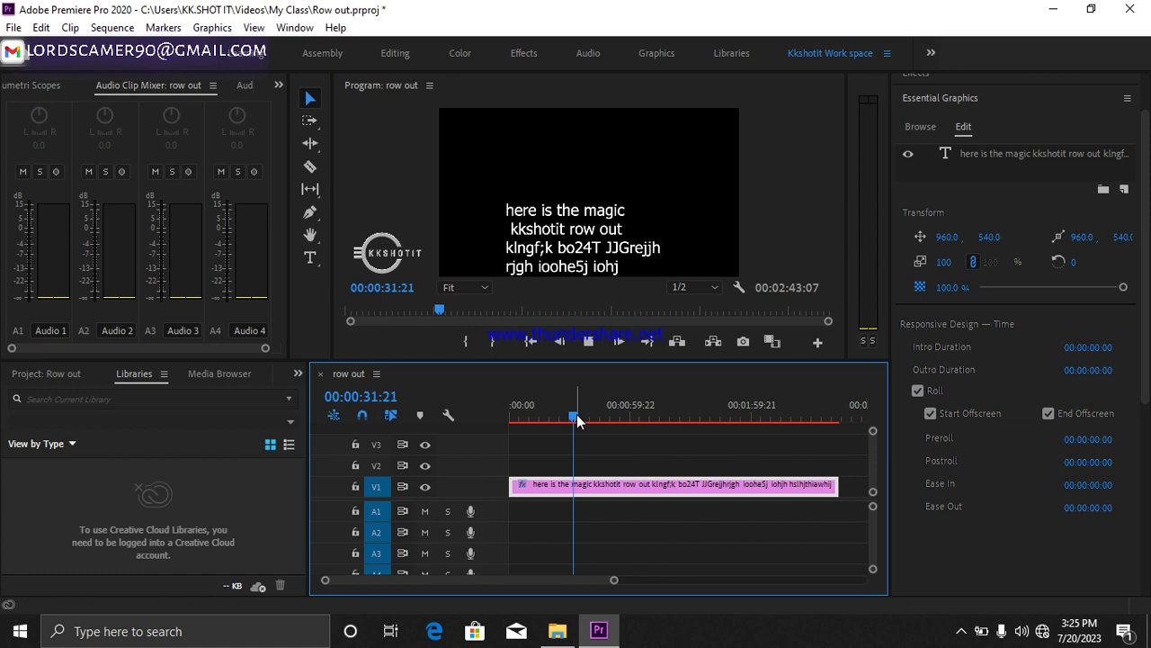
pyautogui.press('space')
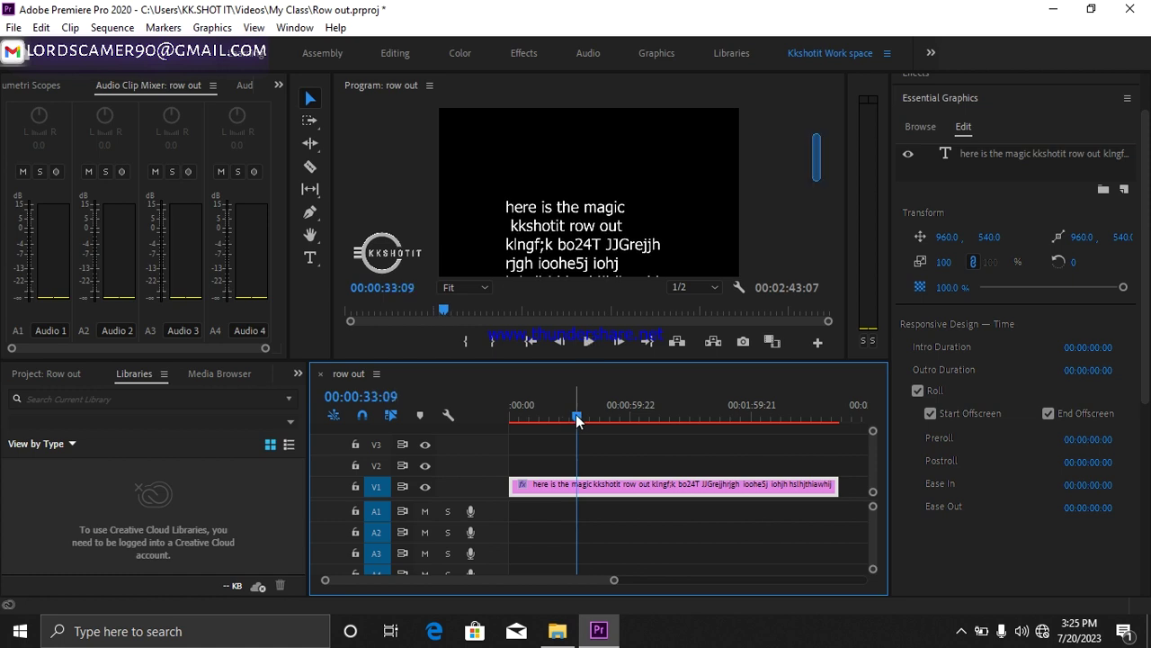
# - Trim the credits clip to 00:00:39:15, replay it, then shorten it to 00:00:12:23
pyautogui.moveTo(834, 486); pyautogui.dragTo(588, 494)
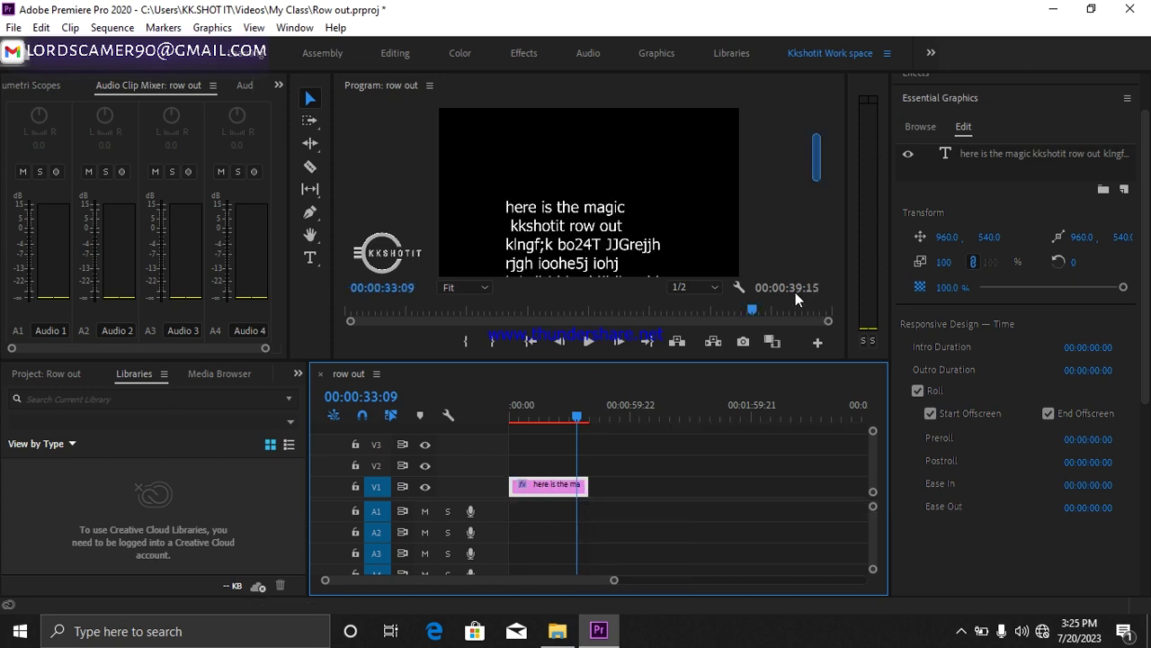
pyautogui.moveTo(544, 416); pyautogui.dragTo(527, 421)
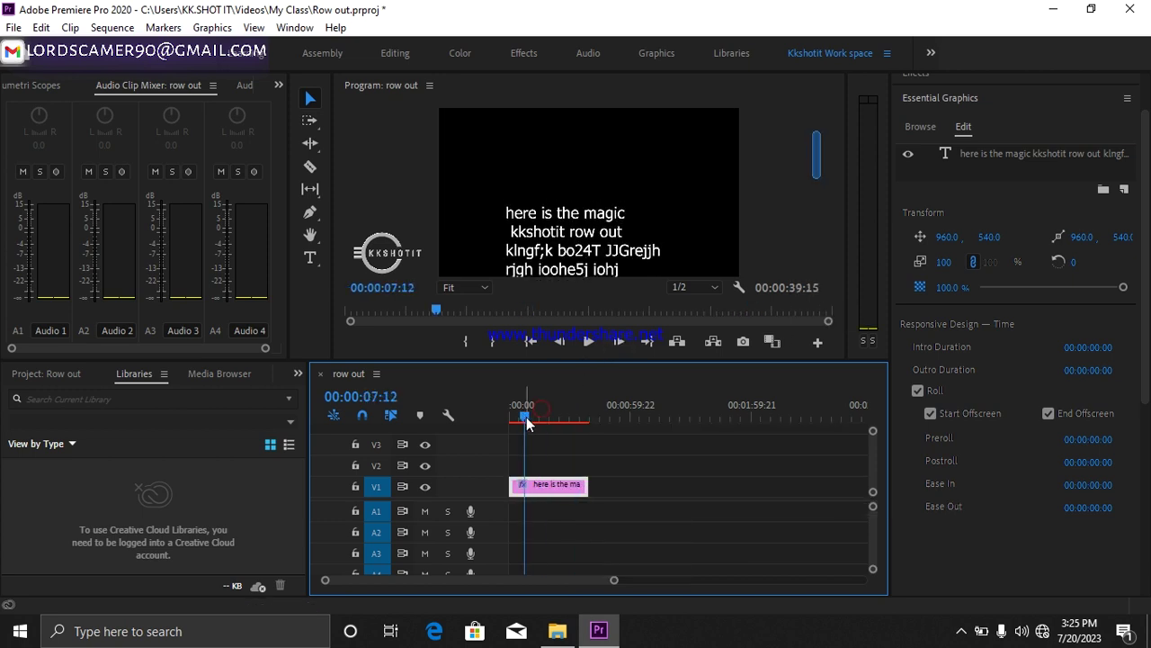
pyautogui.press('space')
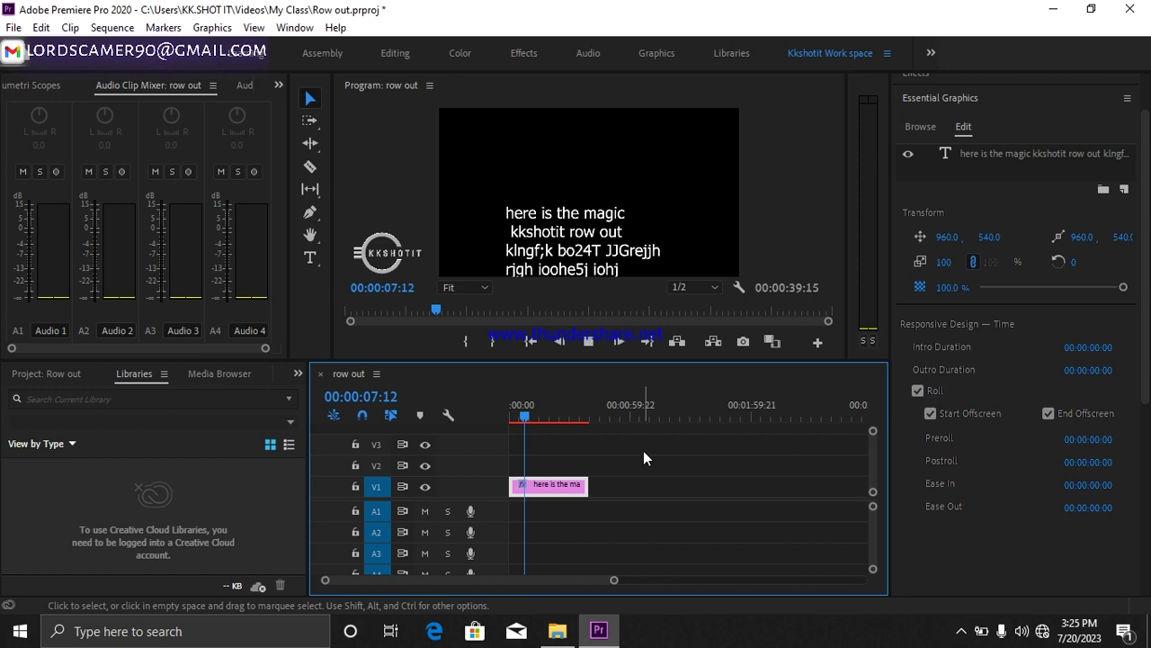
pyautogui.press('space')
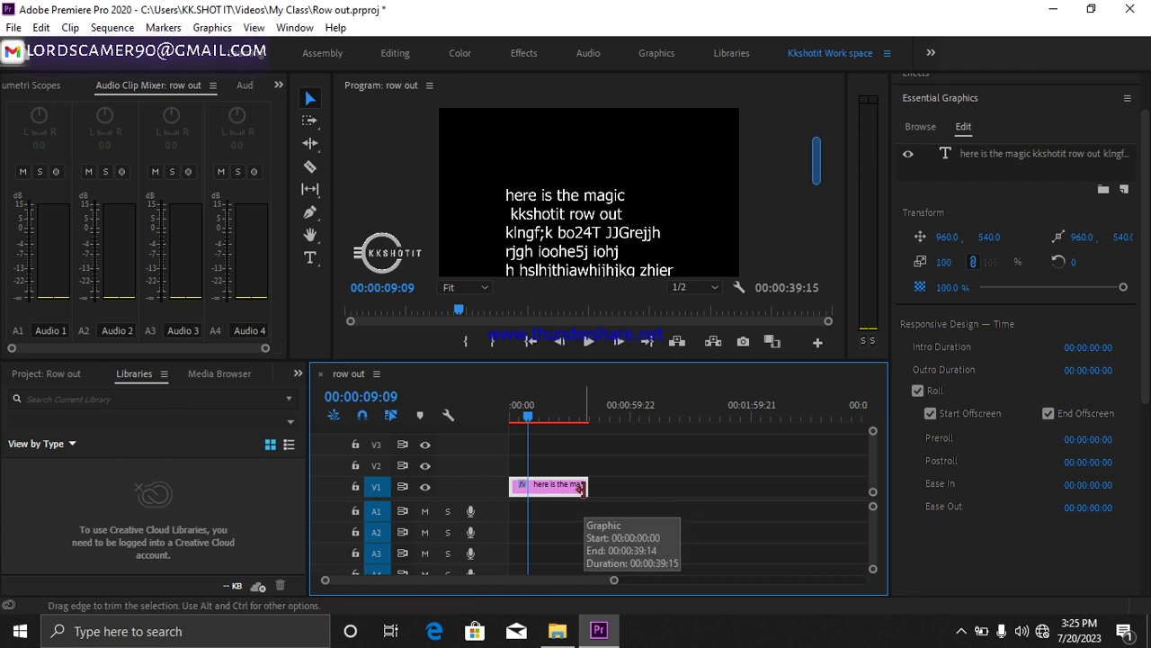
pyautogui.moveTo(581, 488); pyautogui.dragTo(532, 488)
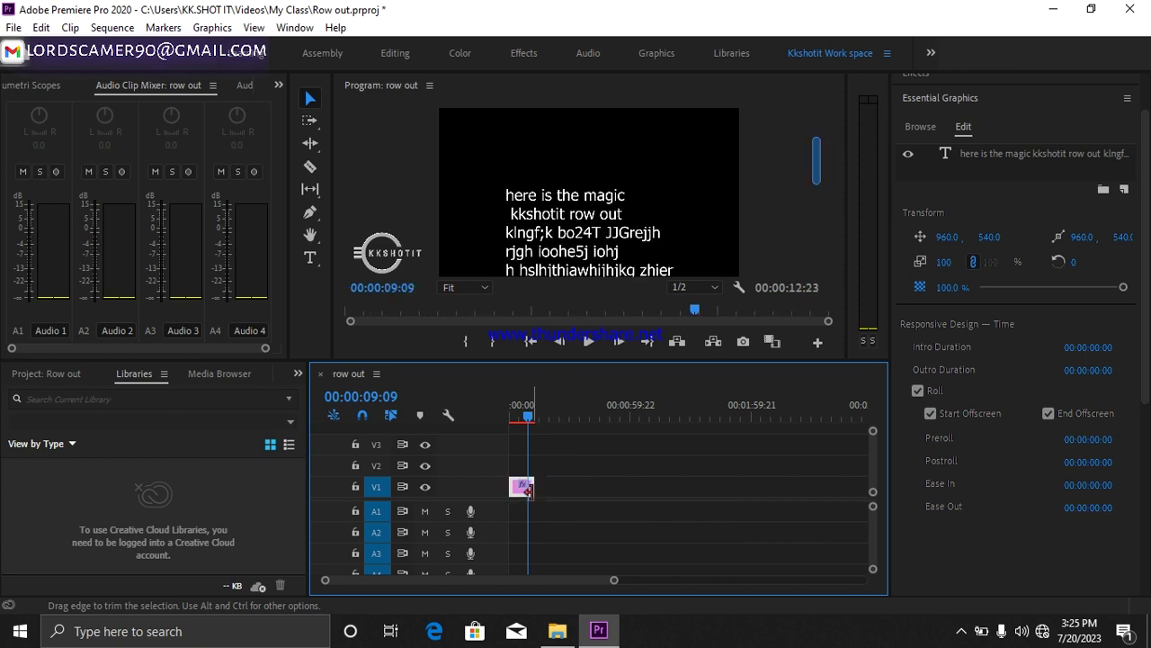
# - Replay the credits from an earlier point and trim the clip's end shorter
pyautogui.click(519, 421)
pyautogui.moveTo(519, 425); pyautogui.dragTo(517, 422)
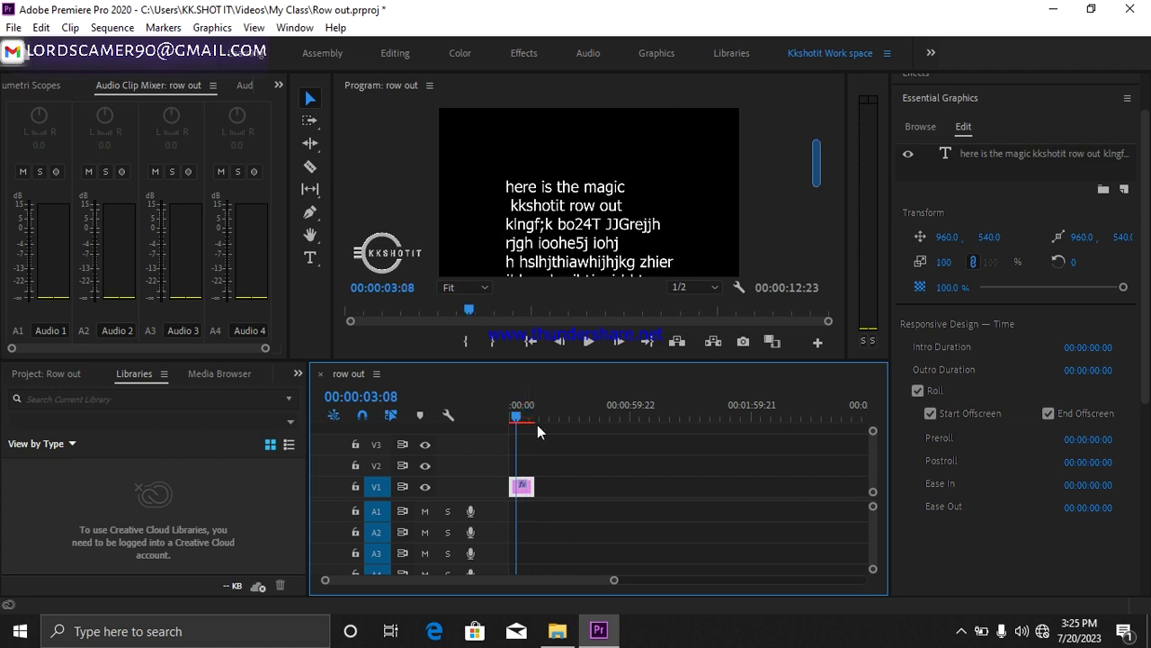
pyautogui.press('space')
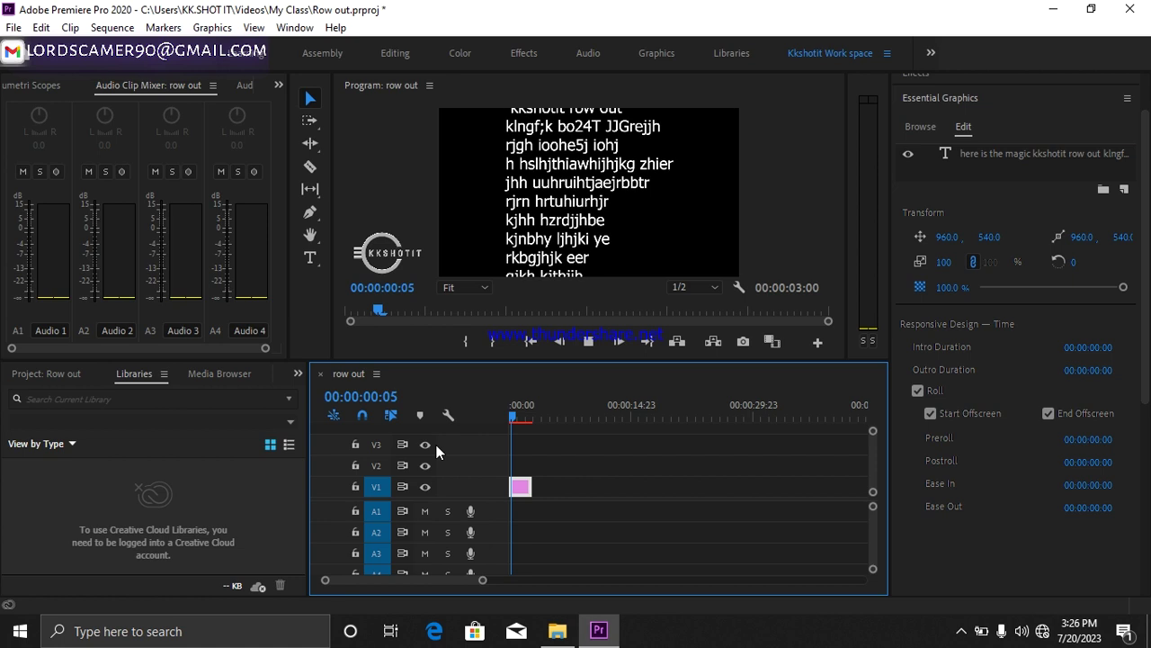
pyautogui.press('space')
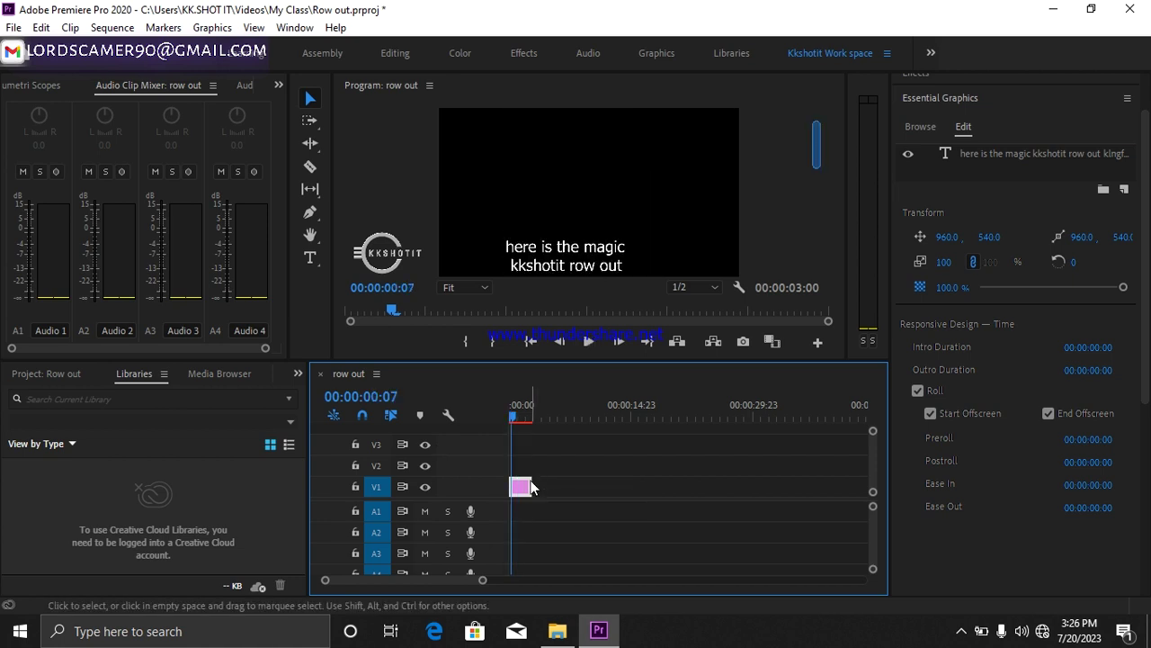
pyautogui.moveTo(531, 486); pyautogui.dragTo(511, 487)
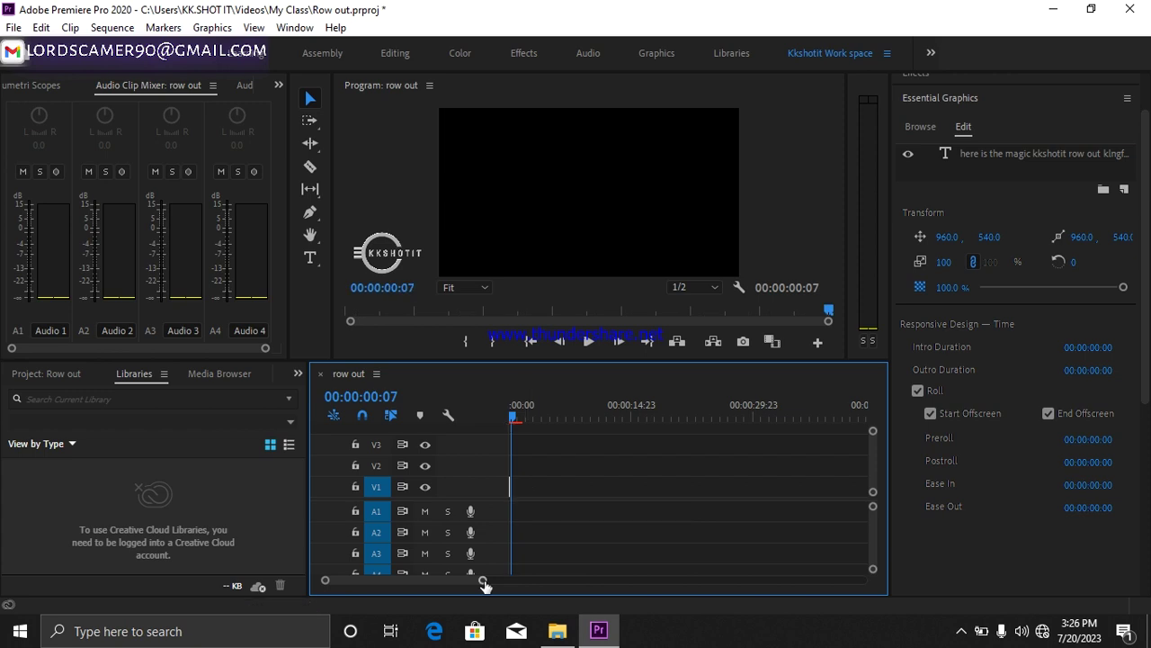
# - Zoom the timeline, set the clip's end to 00:00:01:03, and play the quick roll
pyautogui.moveTo(484, 581); pyautogui.dragTo(379, 581)
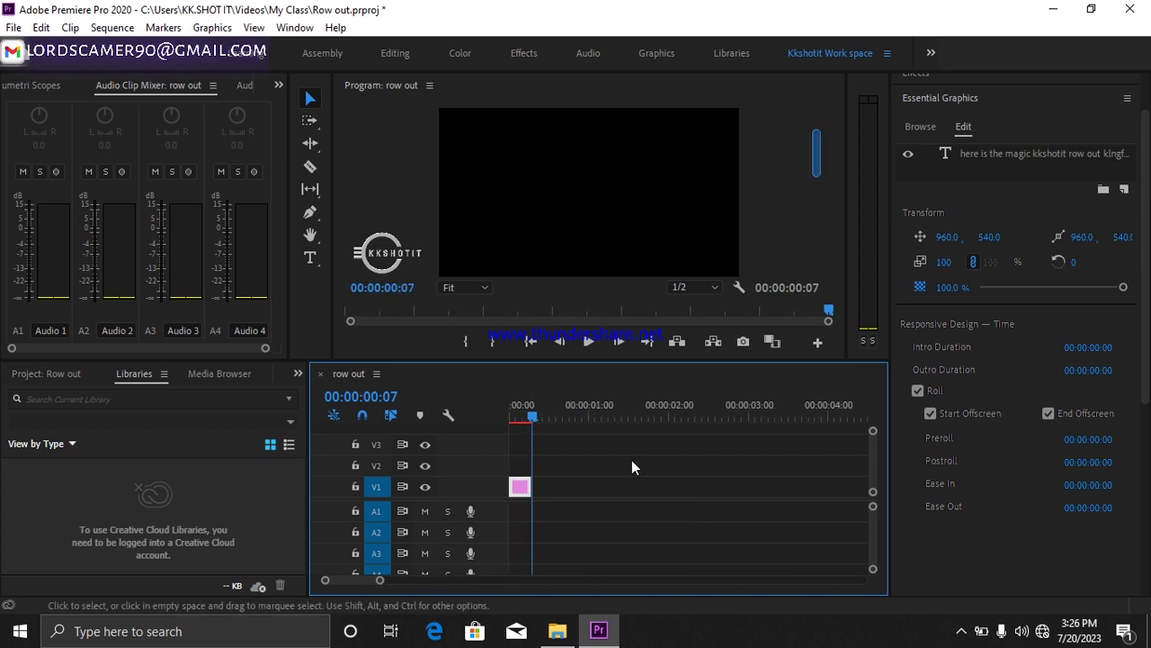
pyautogui.moveTo(530, 490); pyautogui.dragTo(596, 490)
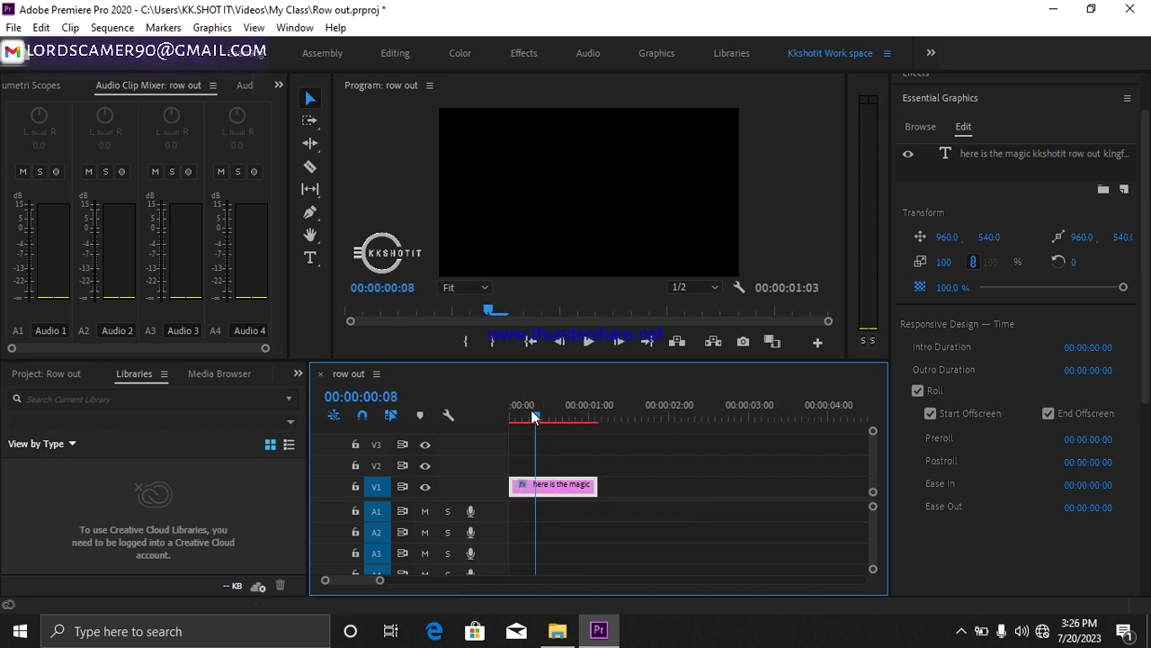
pyautogui.moveTo(531, 412); pyautogui.dragTo(502, 418)
pyautogui.press('space')
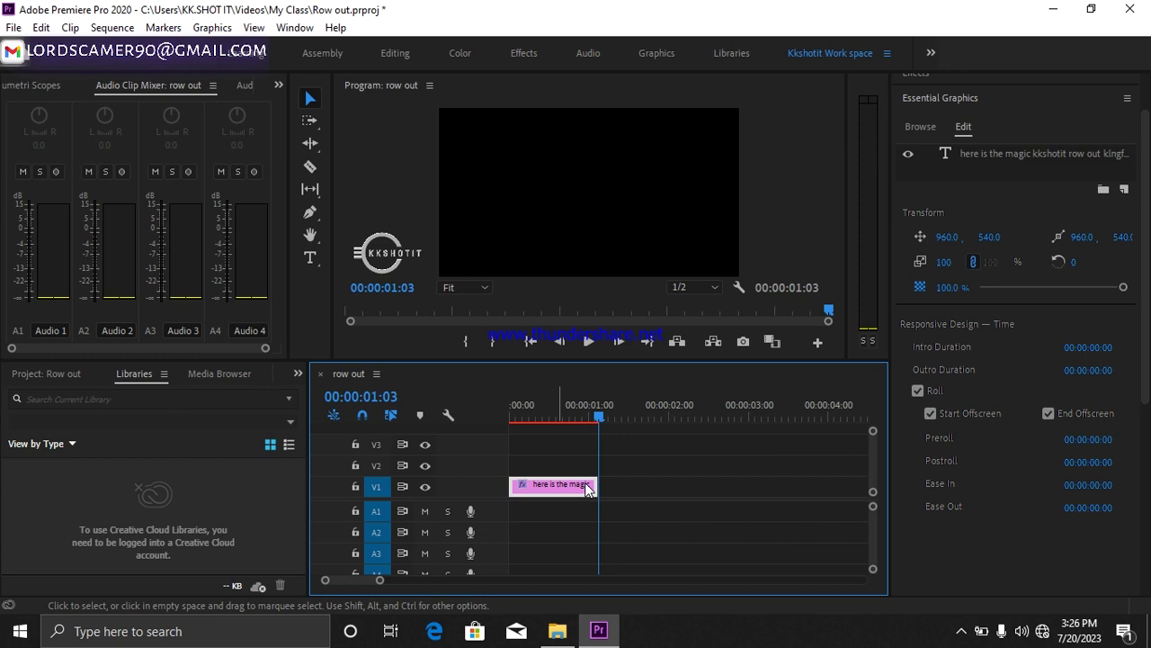
pyautogui.click(686, 469)
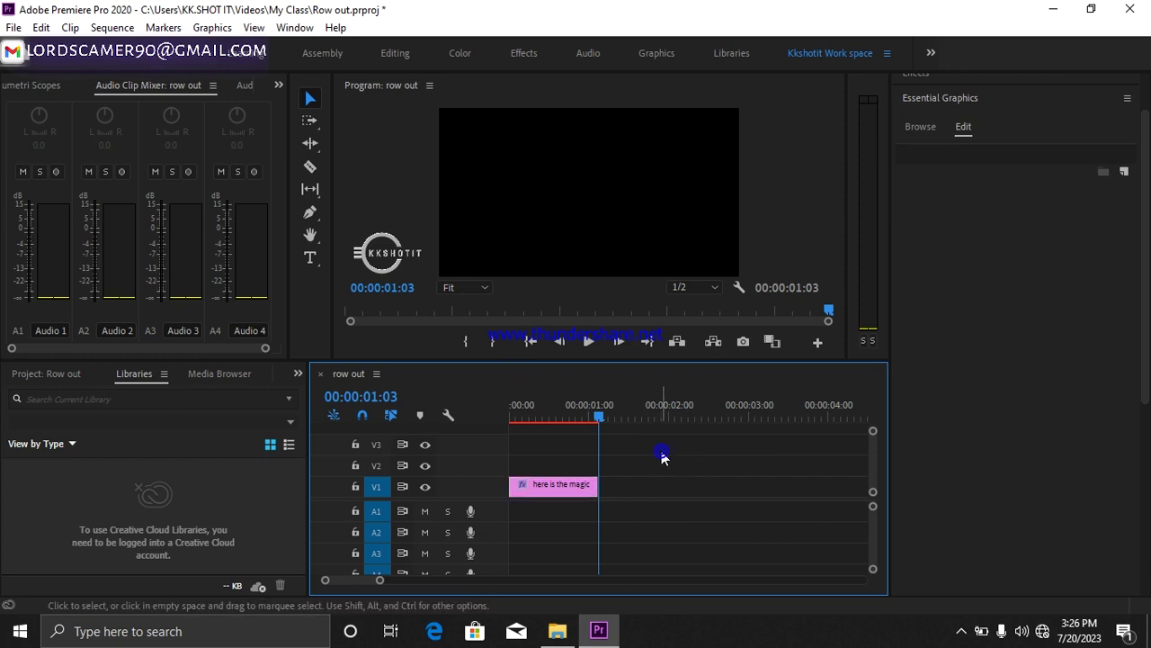
# - Uncheck Roll on the credits clip and scrub to 00:00:00:16 to confirm static text
pyautogui.click(796, 174)
pyautogui.click(667, 504)
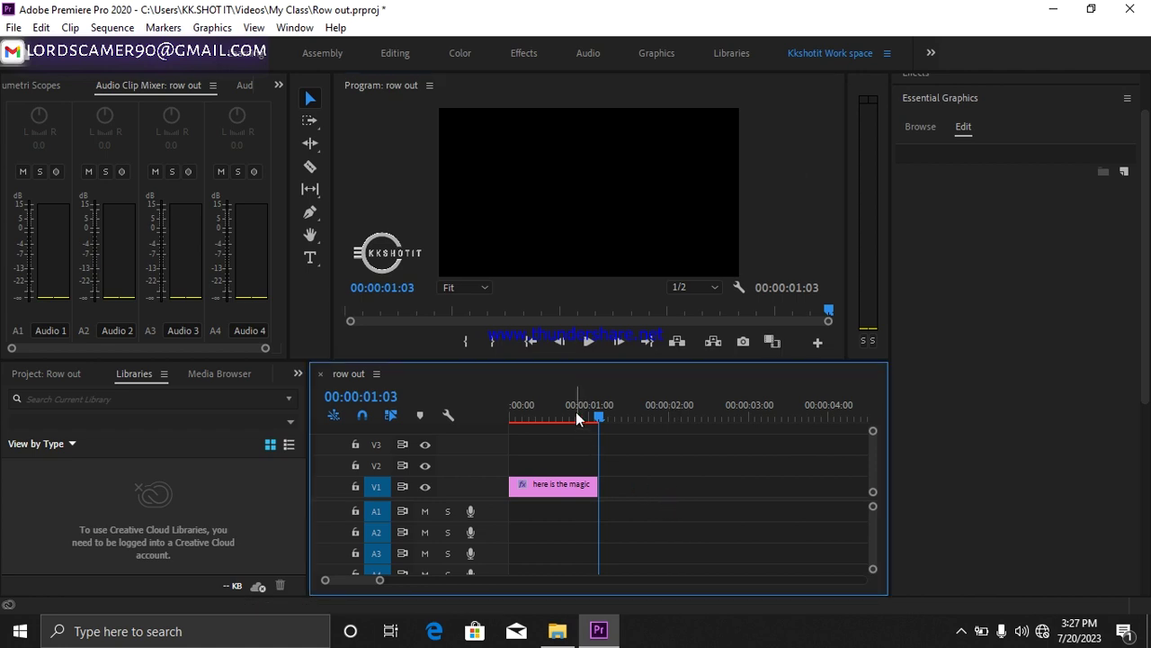
pyautogui.click(573, 490)
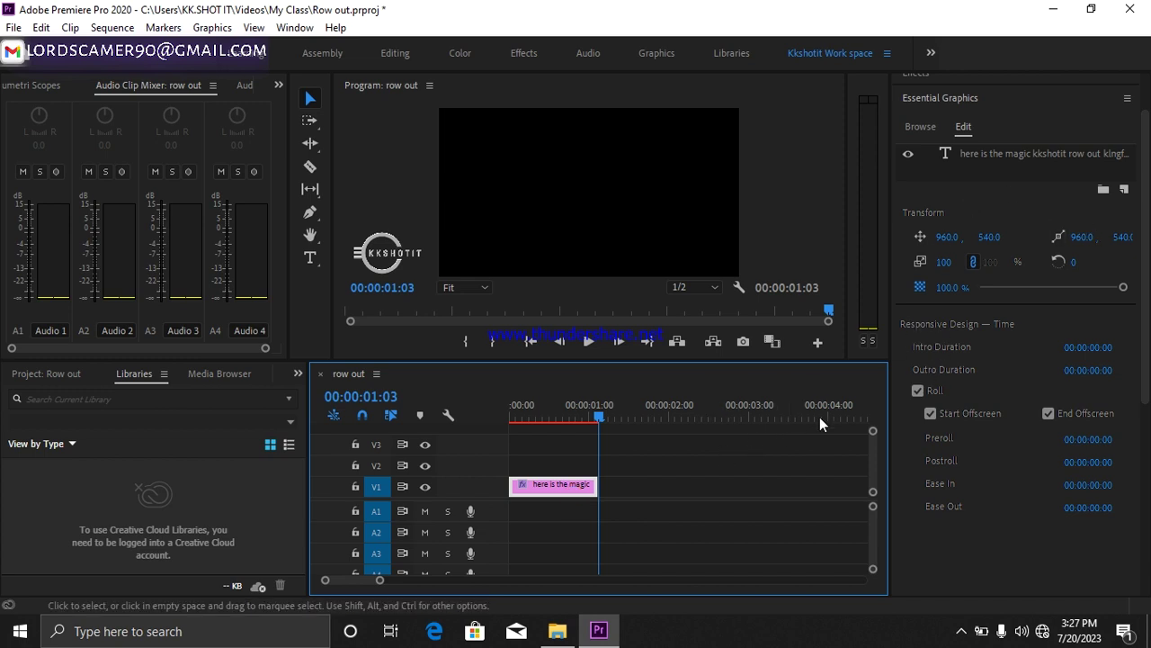
pyautogui.click(918, 392)
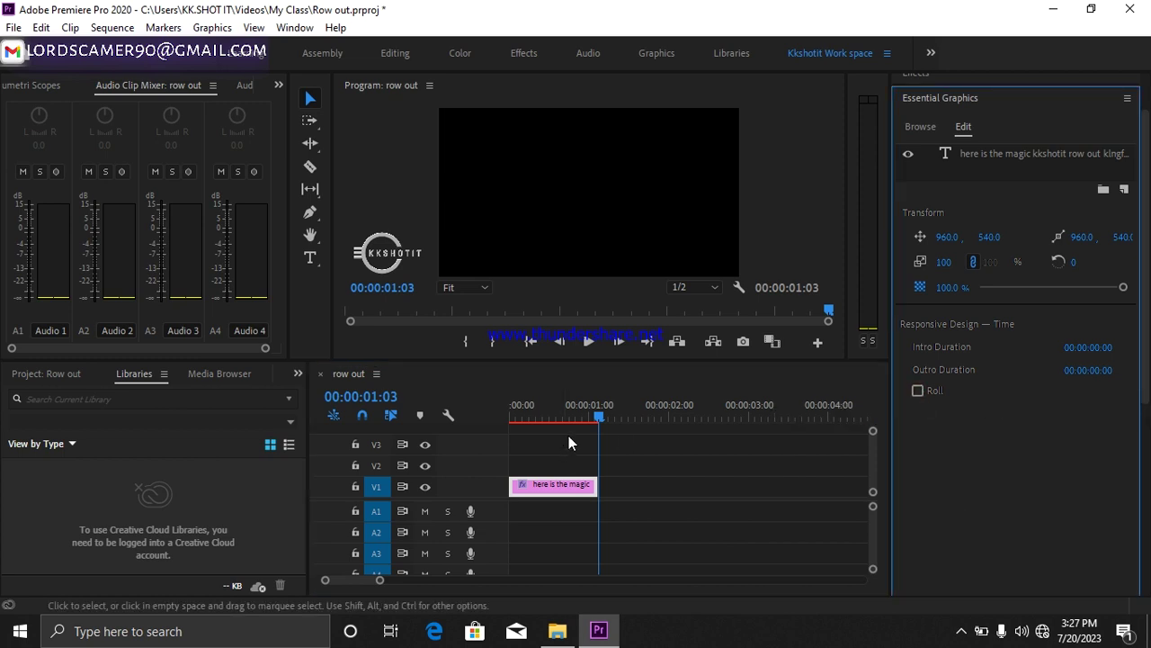
pyautogui.click(587, 407)
pyautogui.moveTo(565, 412); pyautogui.dragTo(507, 415)
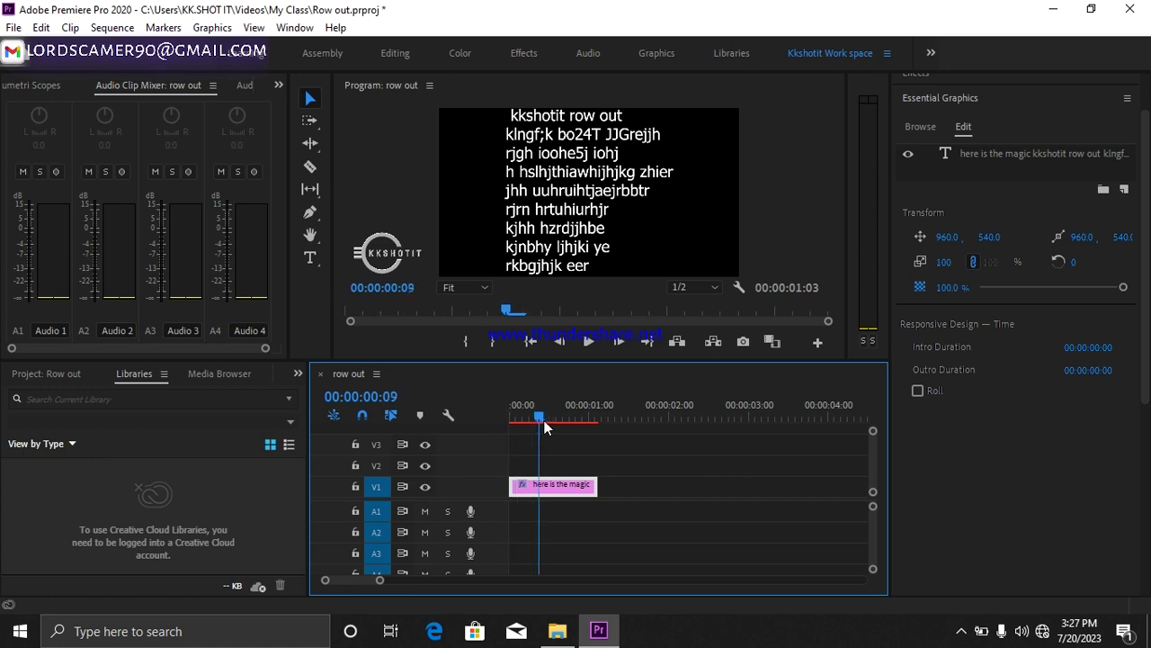
pyautogui.moveTo(505, 429); pyautogui.dragTo(566, 420)
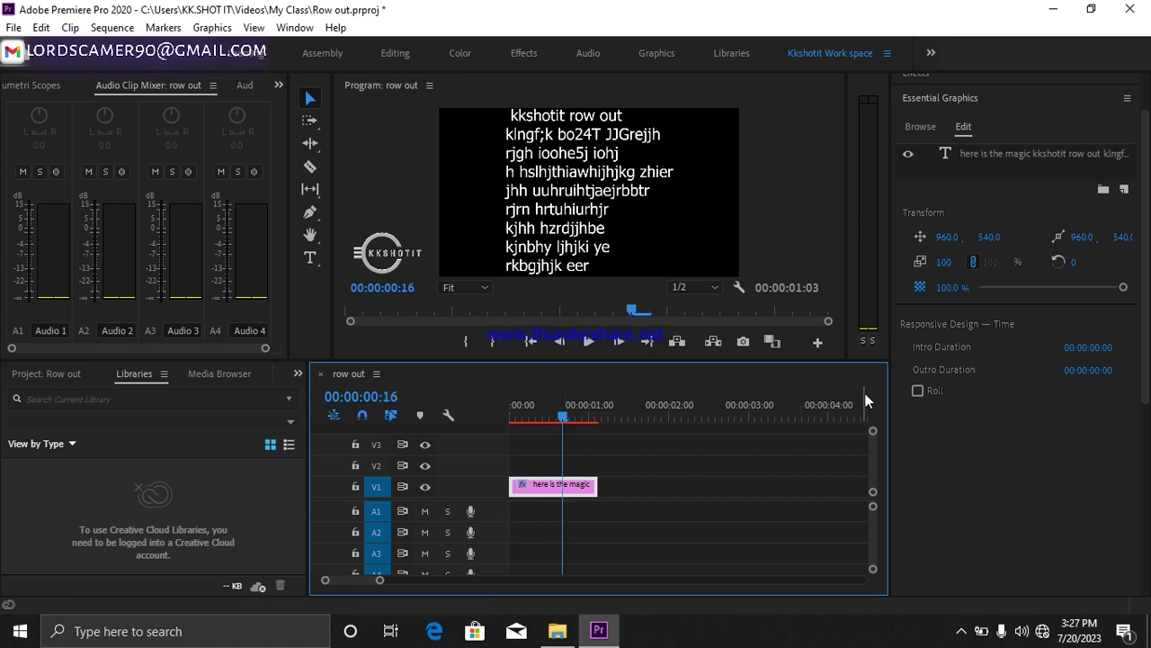
# - Re-enable Roll on the credits clip and scrub back to preview the upward scroll
pyautogui.click(917, 391)
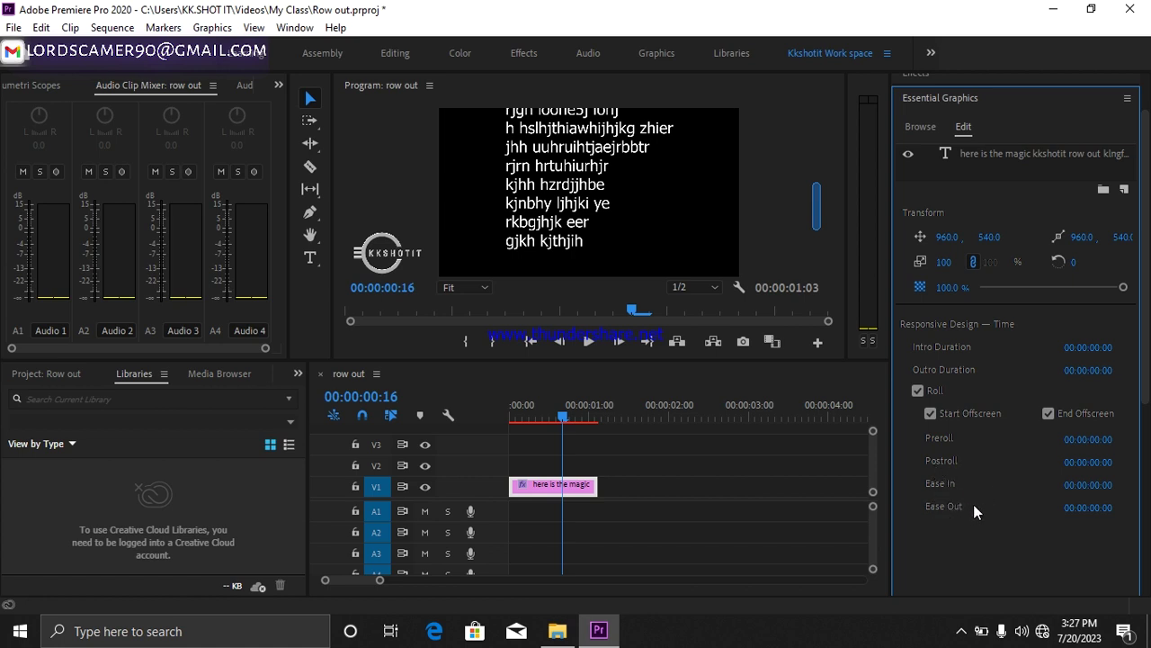
pyautogui.moveTo(562, 417); pyautogui.dragTo(544, 425)
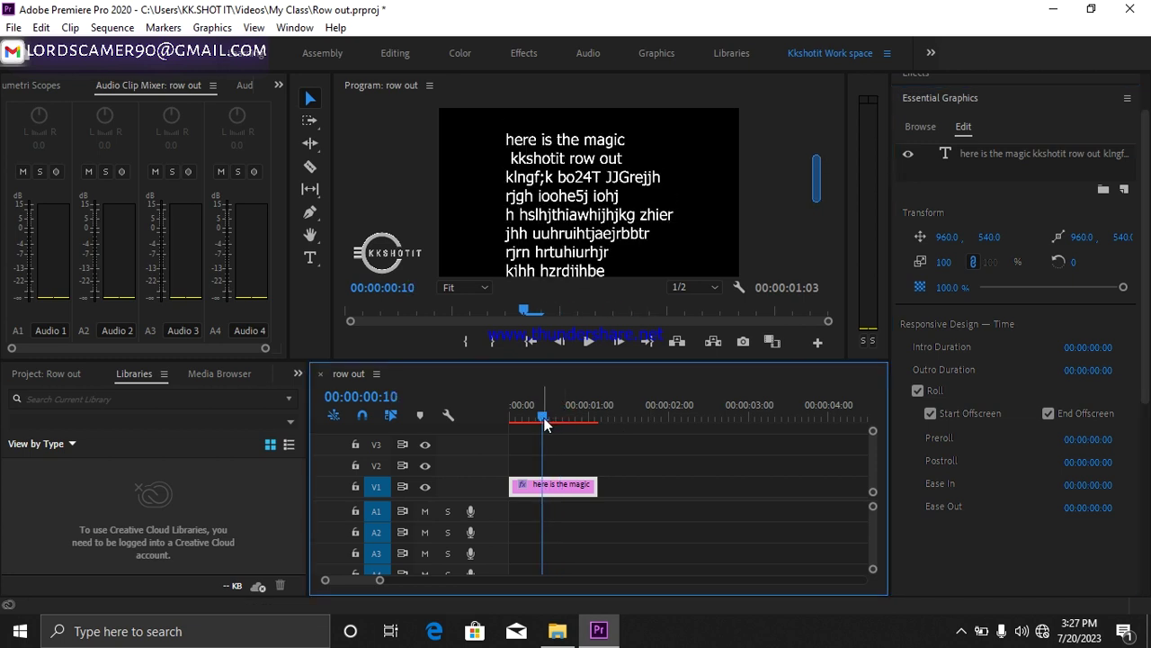